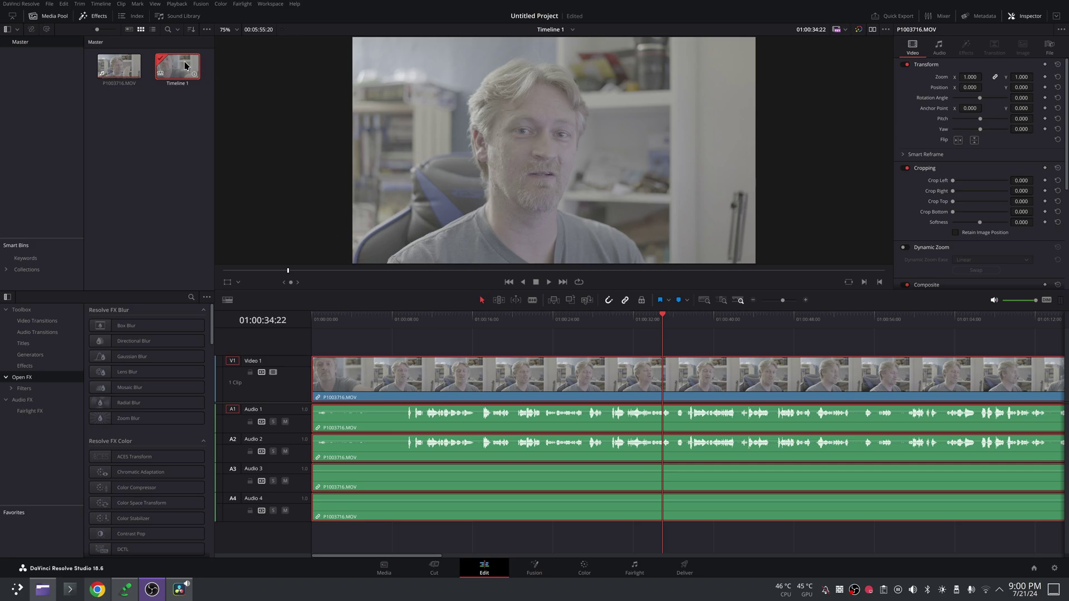
- Open the program preferences and close them without changing anything
click(25, 4)
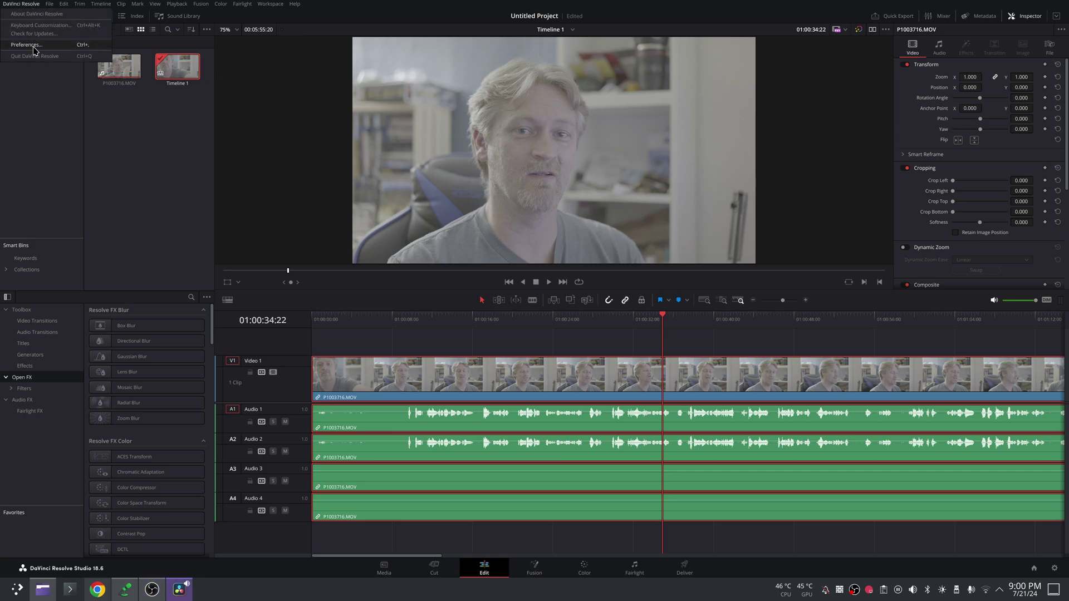
click(26, 45)
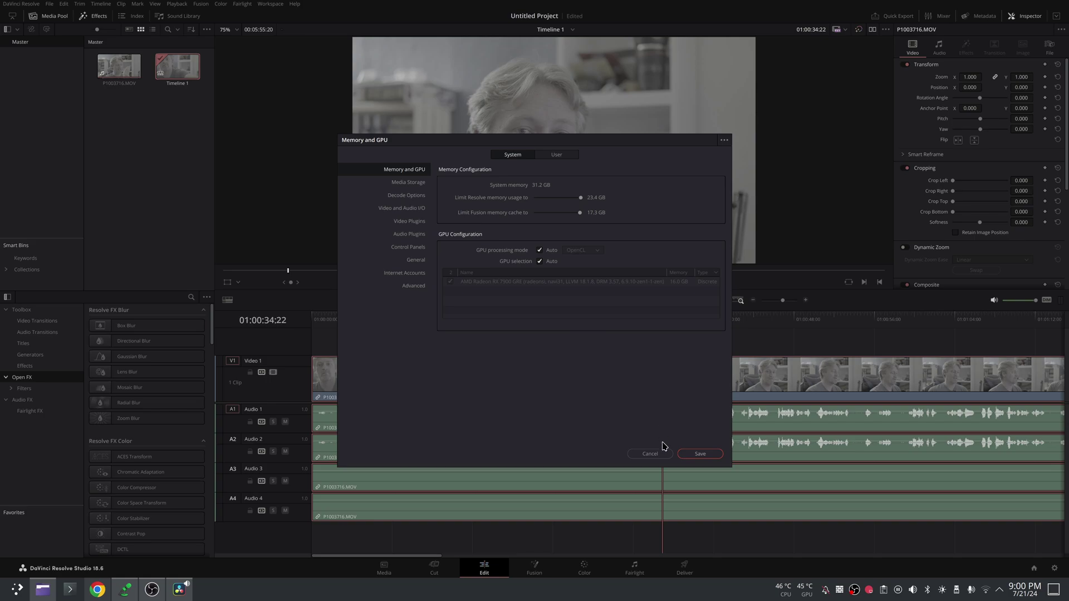
click(649, 454)
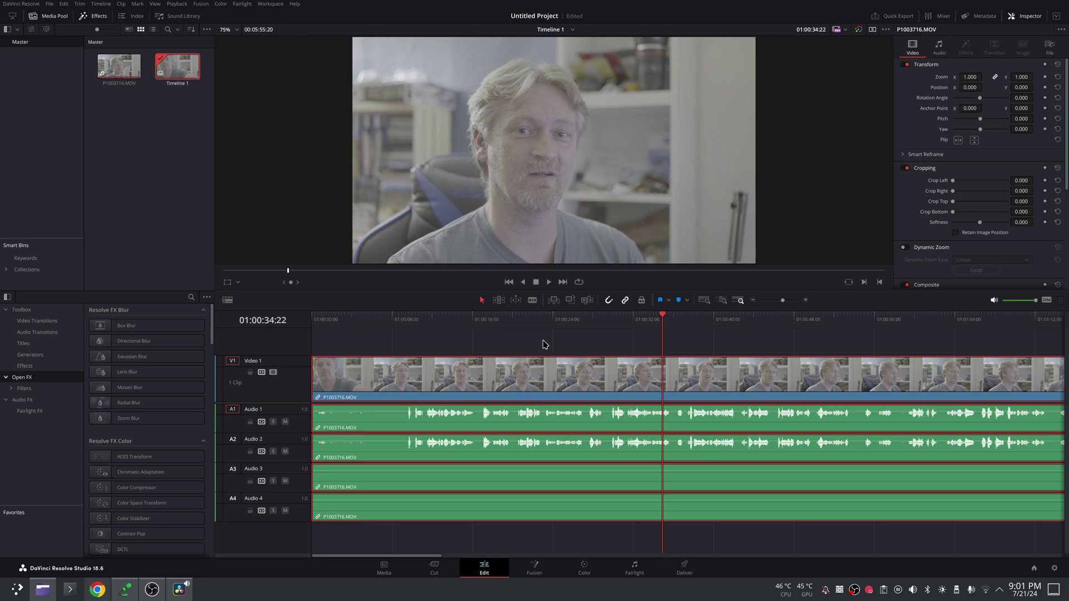
- Scrub the playhead along the ruler, view the clip's metadata, then return to the Inspector
mouse_move(663, 315)
mouse_down()
mouse_move(574, 320)
mouse_move(743, 321)
mouse_move(652, 317)
mouse_up()
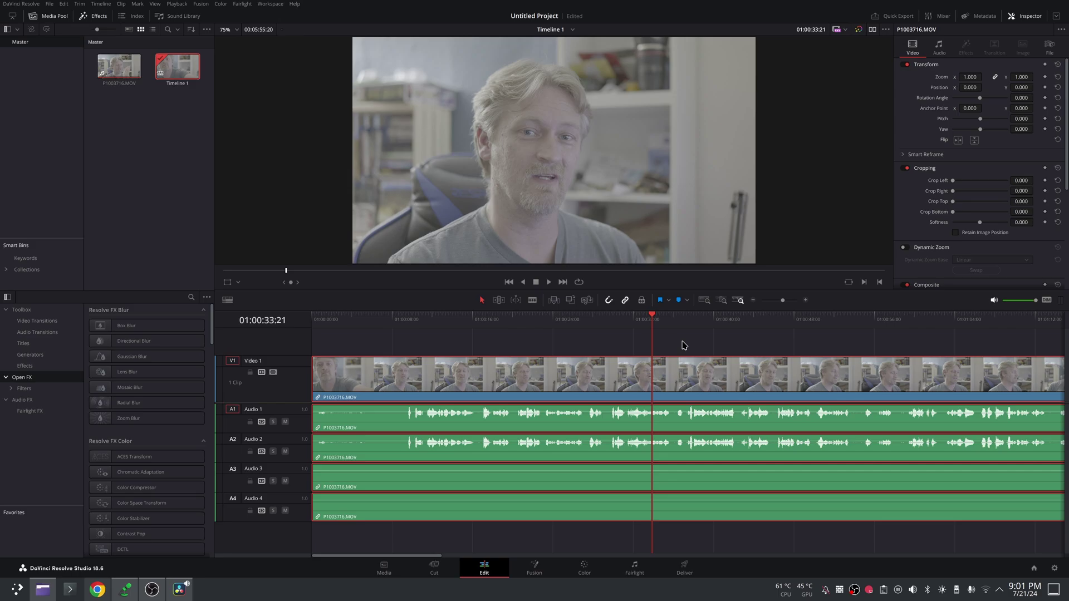
drag(652, 321, 740, 322)
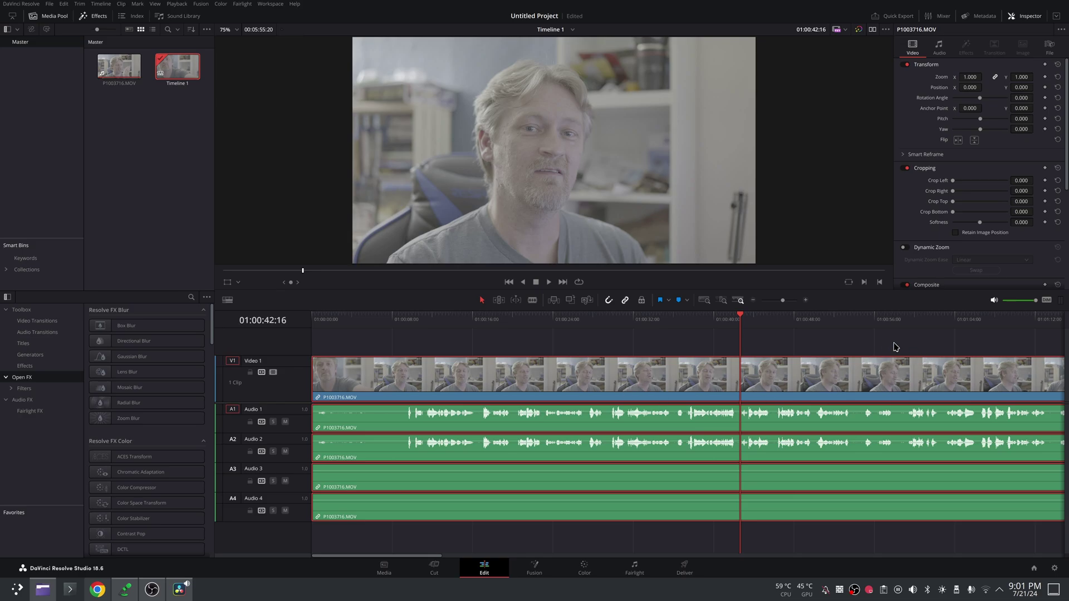
click(978, 17)
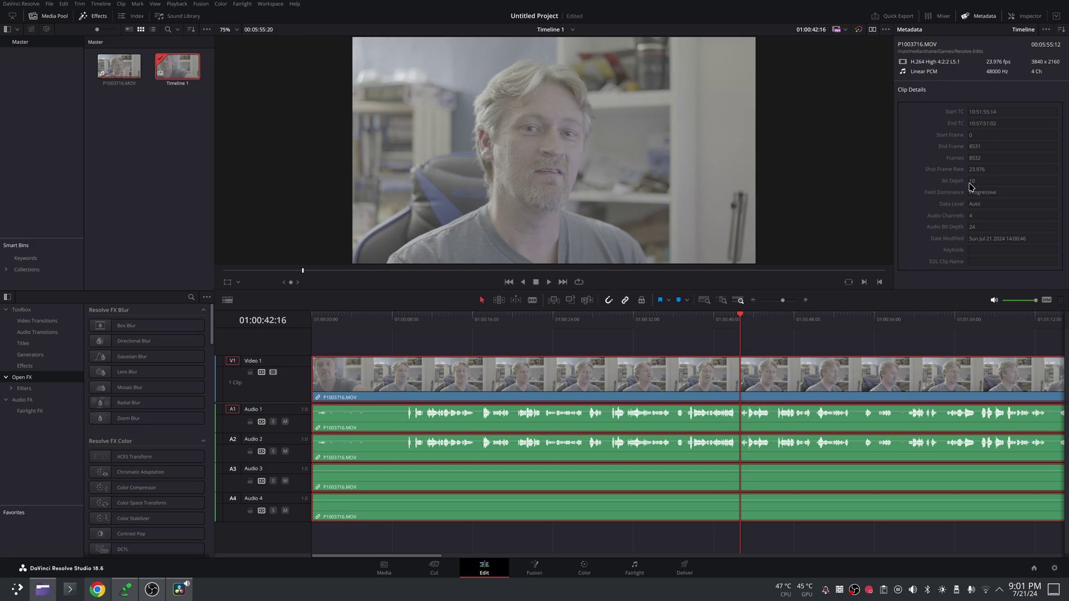
key(ctrl+9)
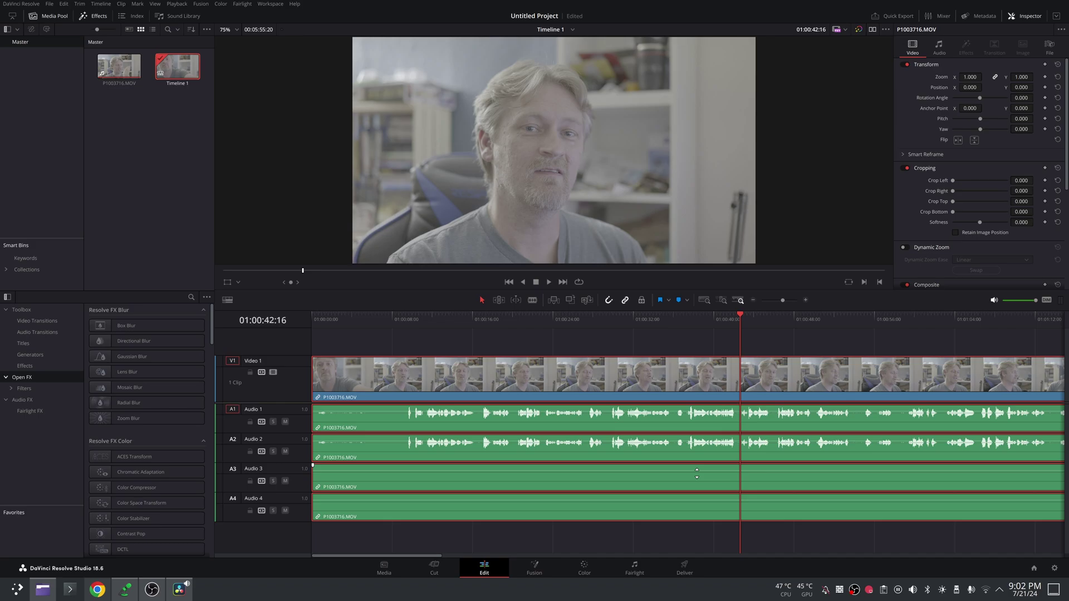
- On the Color page, add serial nodes up to 04, then select and reposition node 04
click(583, 570)
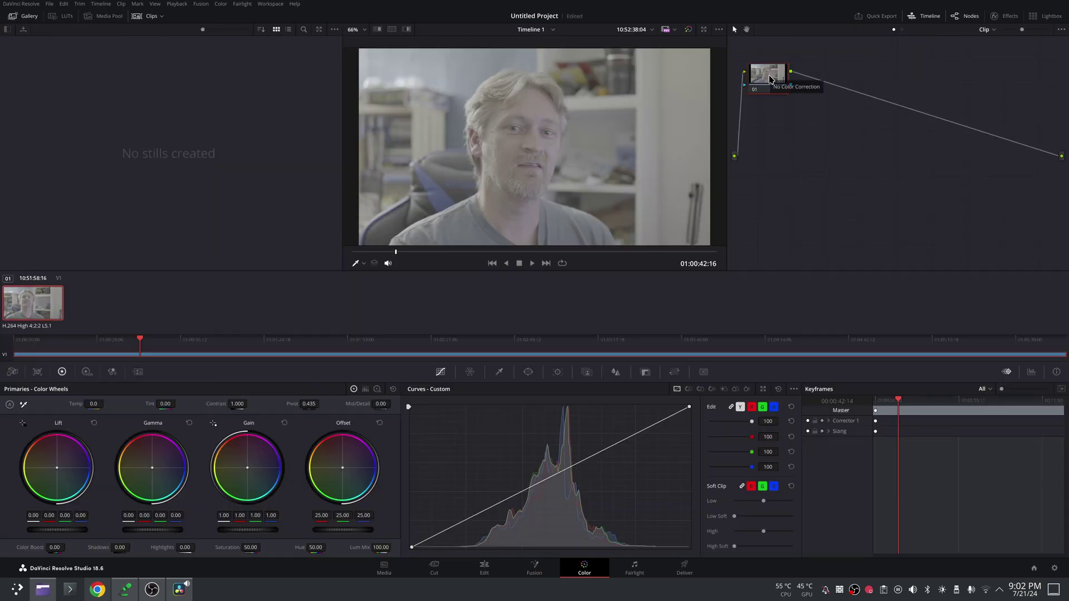
key(alt+s)
key(alt+s)
key(alt+s)
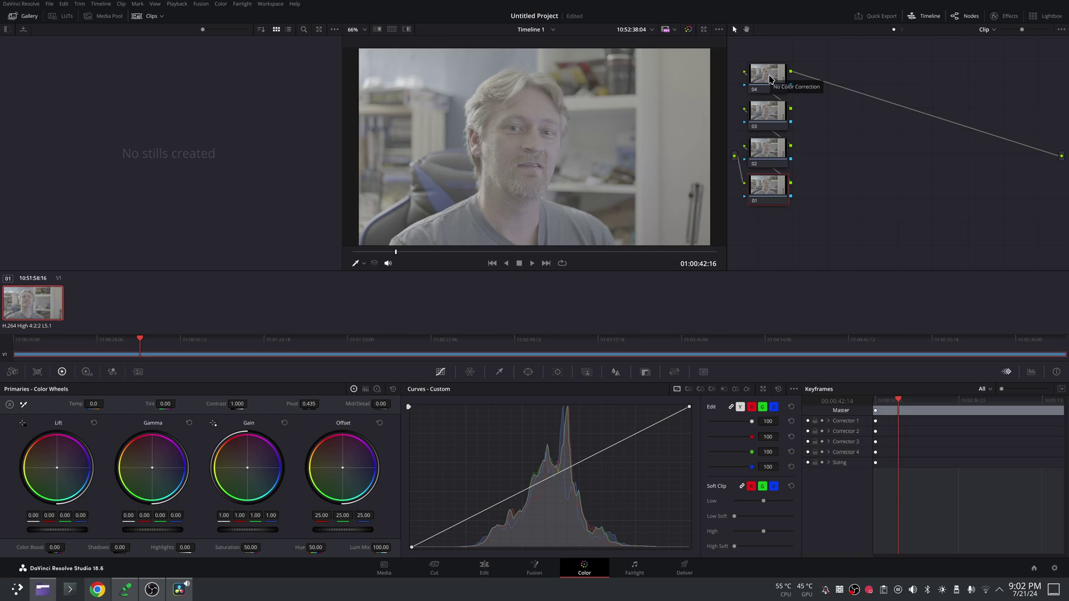
click(770, 79)
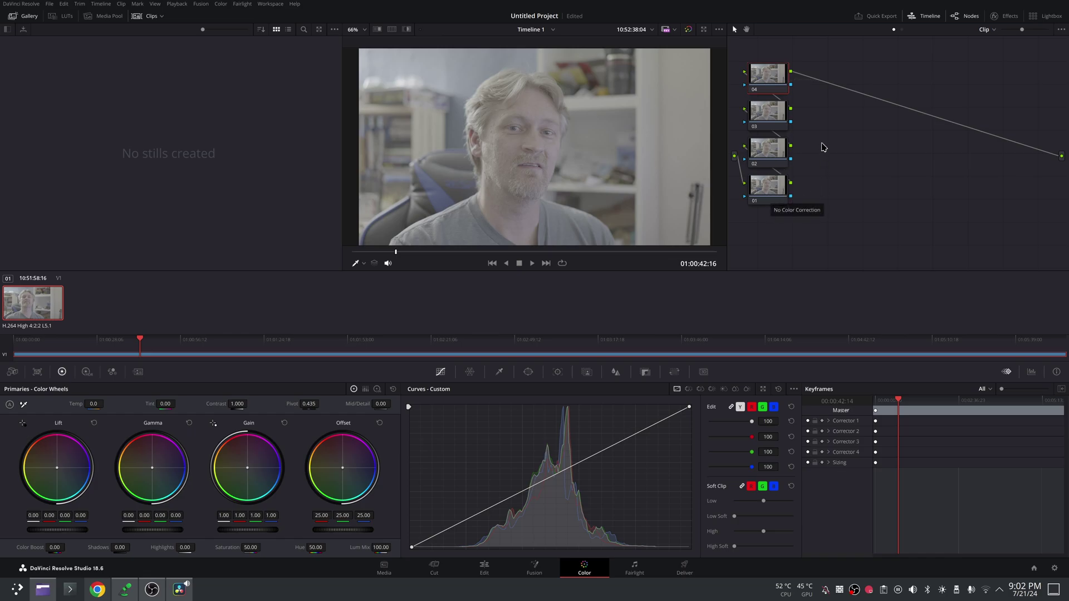
mouse_move(755, 87)
mouse_down()
mouse_move(855, 166)
mouse_move(854, 110)
mouse_move(866, 128)
mouse_move(773, 79)
mouse_up()
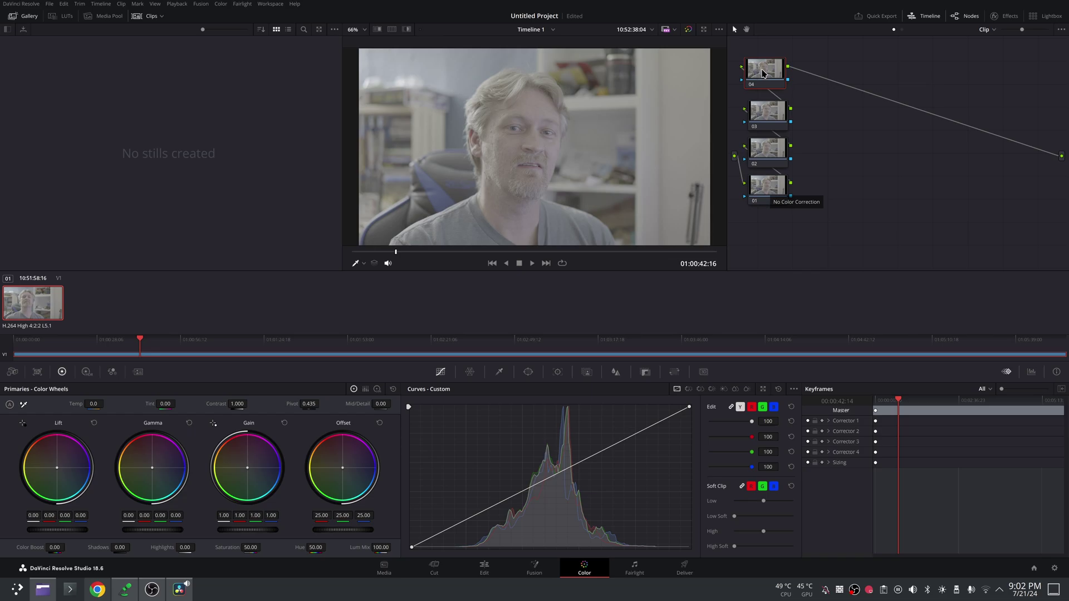
- Apply Color Space Transform to node 04 and swap the Clips strip for the mini timeline
click(1002, 16)
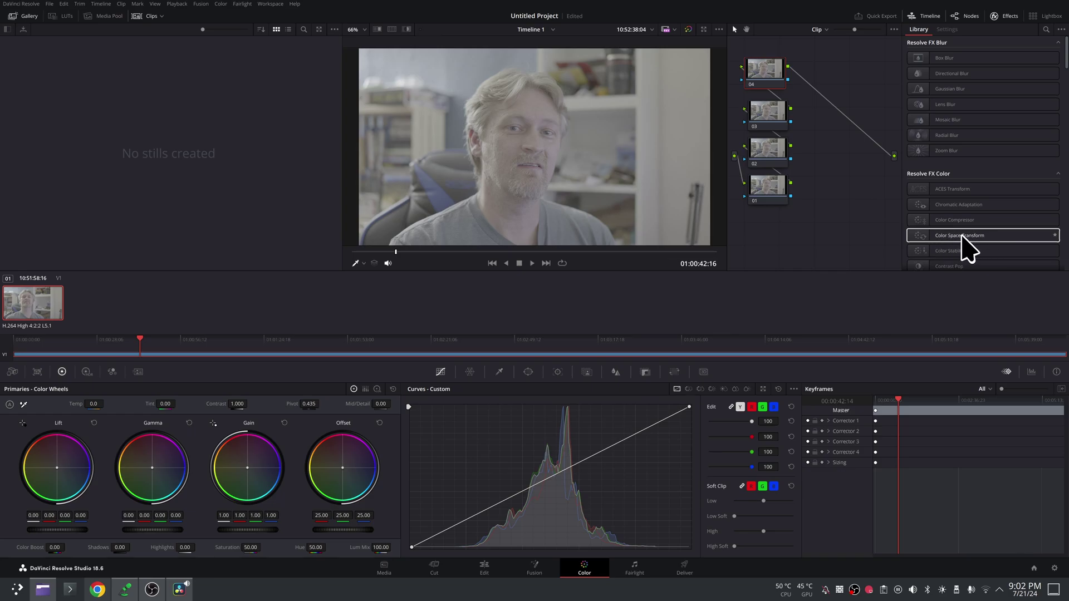
drag(961, 236, 765, 73)
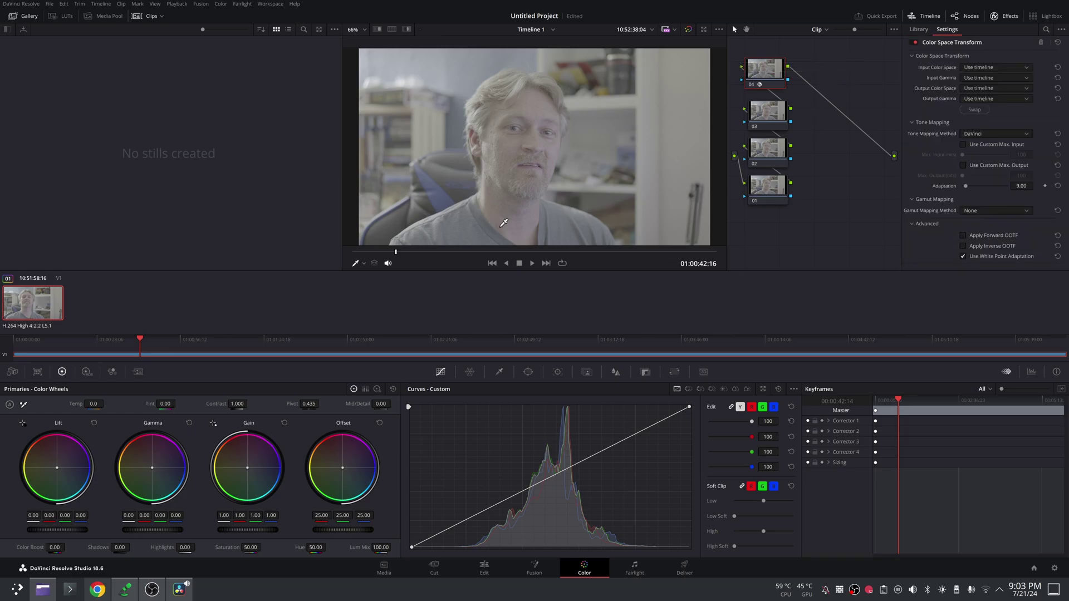
click(921, 17)
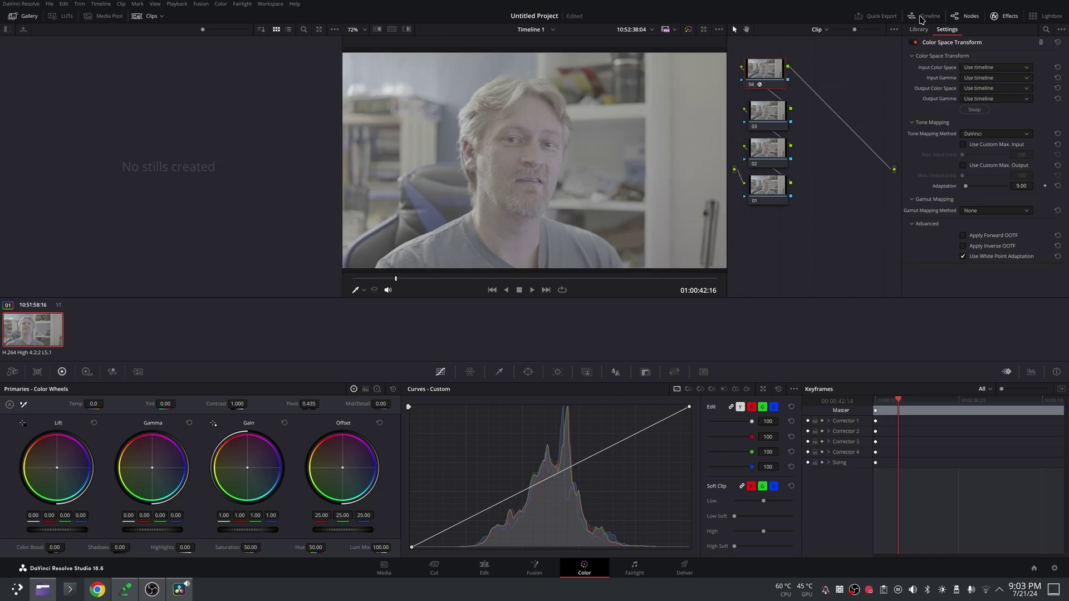
click(921, 20)
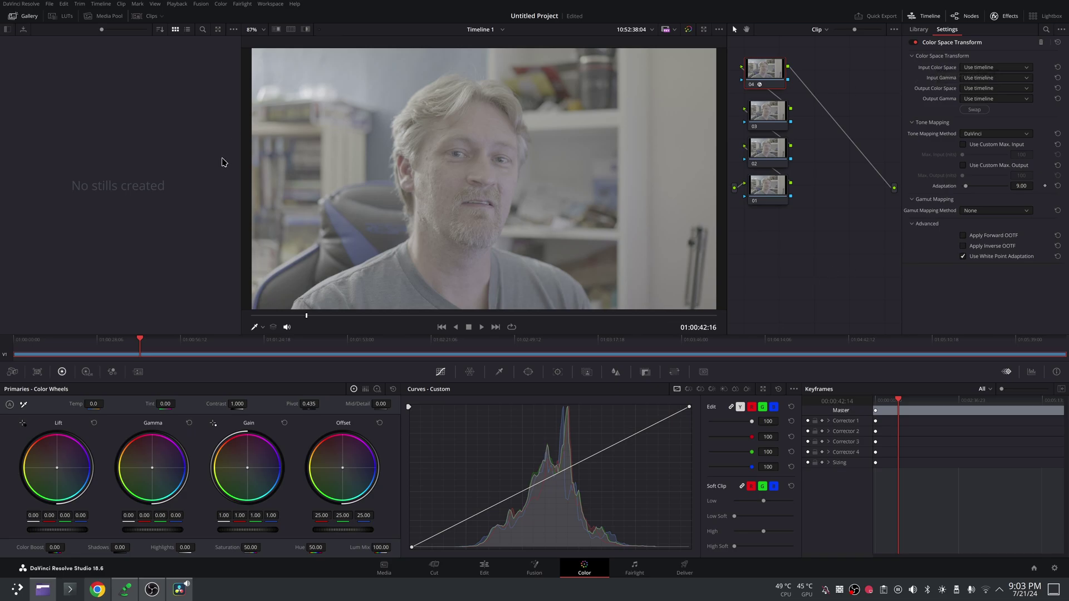
- Set the timeline resolution to 3840 x 2160 Ultra HD in Project Settings and save
click(50, 4)
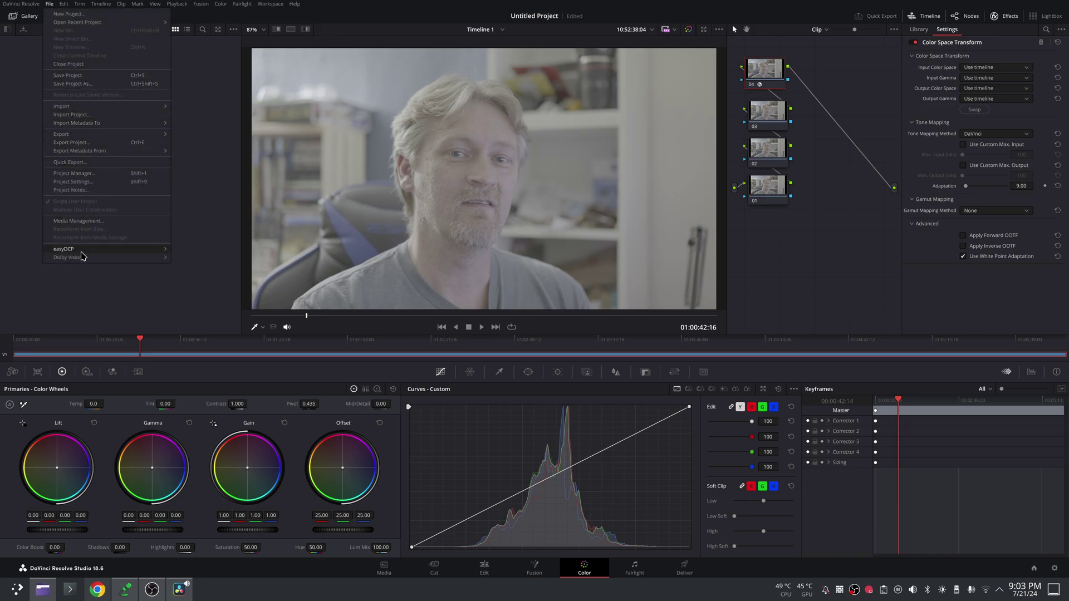
click(89, 184)
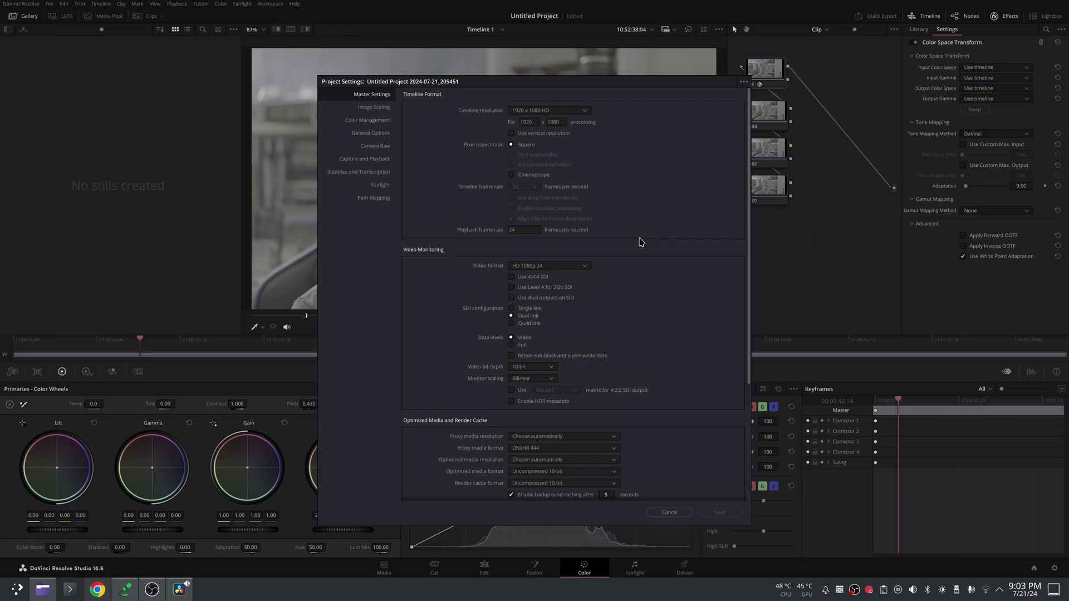
click(584, 111)
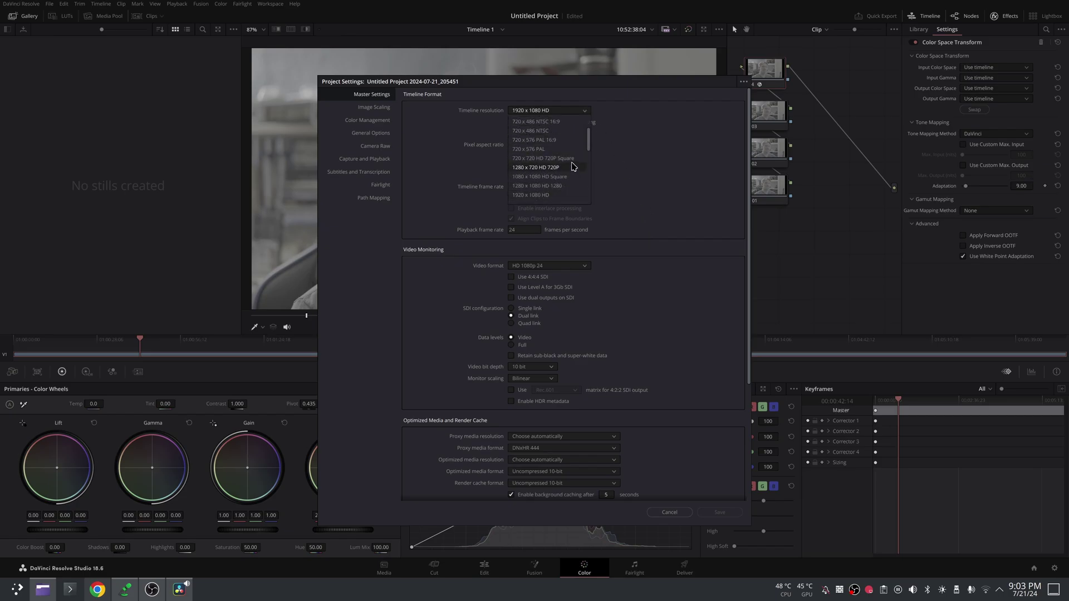
click(557, 187)
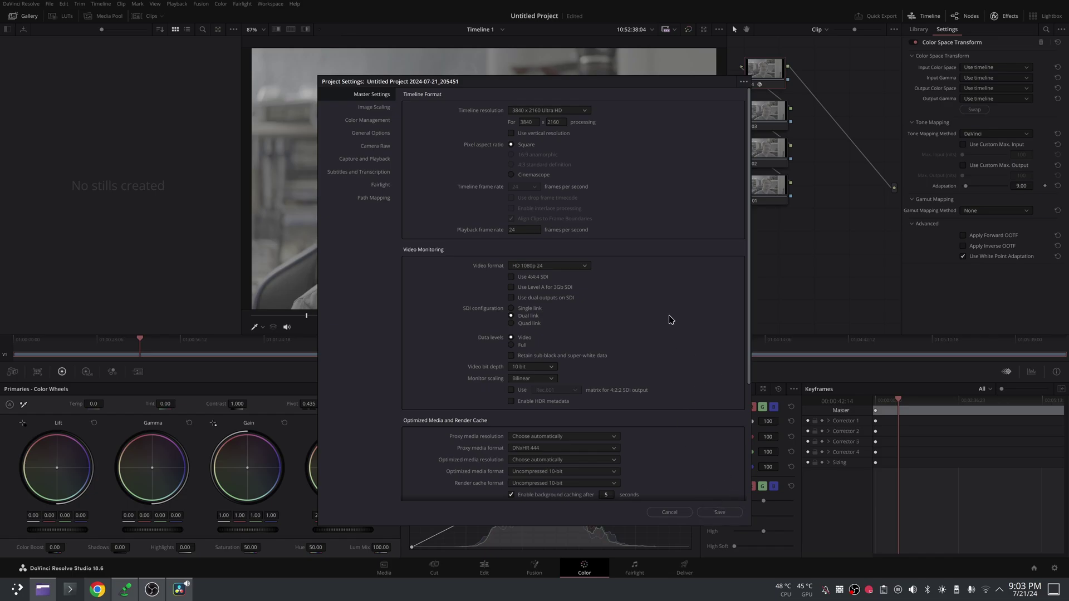
click(720, 512)
- Reopen Project Settings at the Color Management page
click(50, 4)
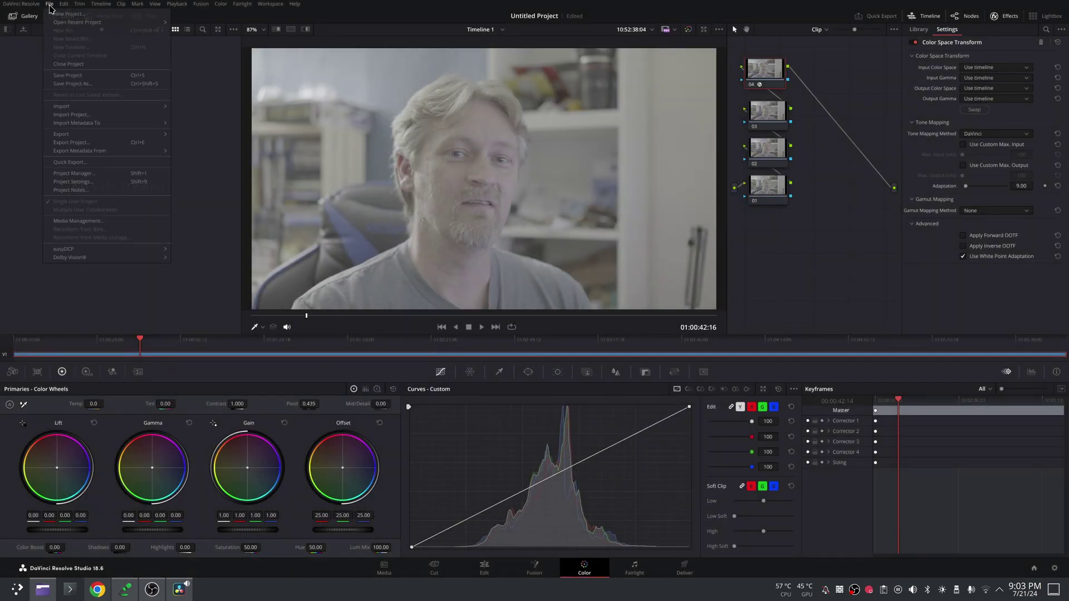
click(88, 184)
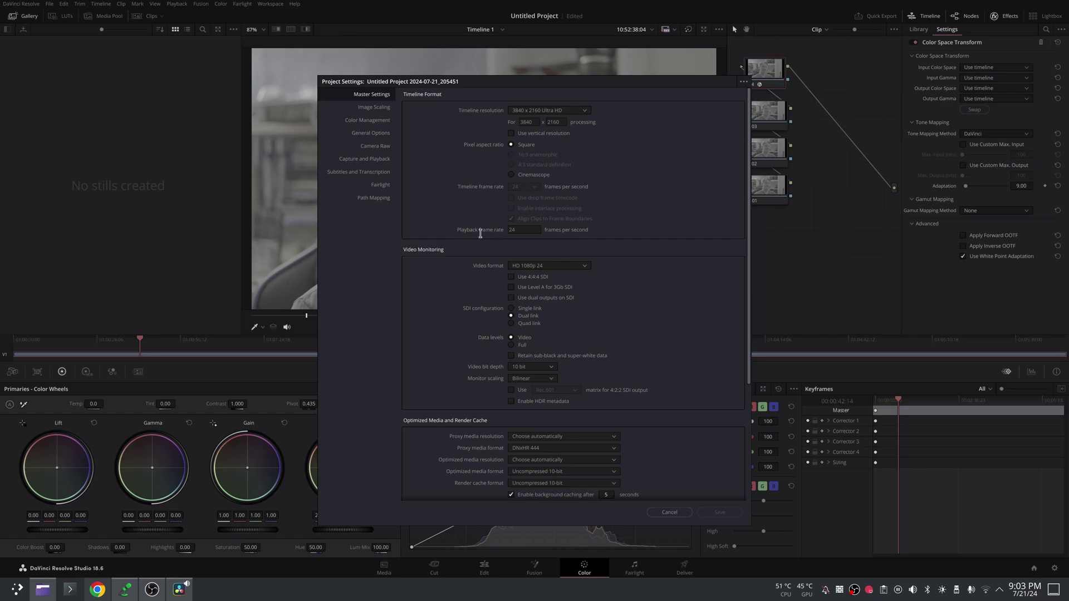
click(373, 123)
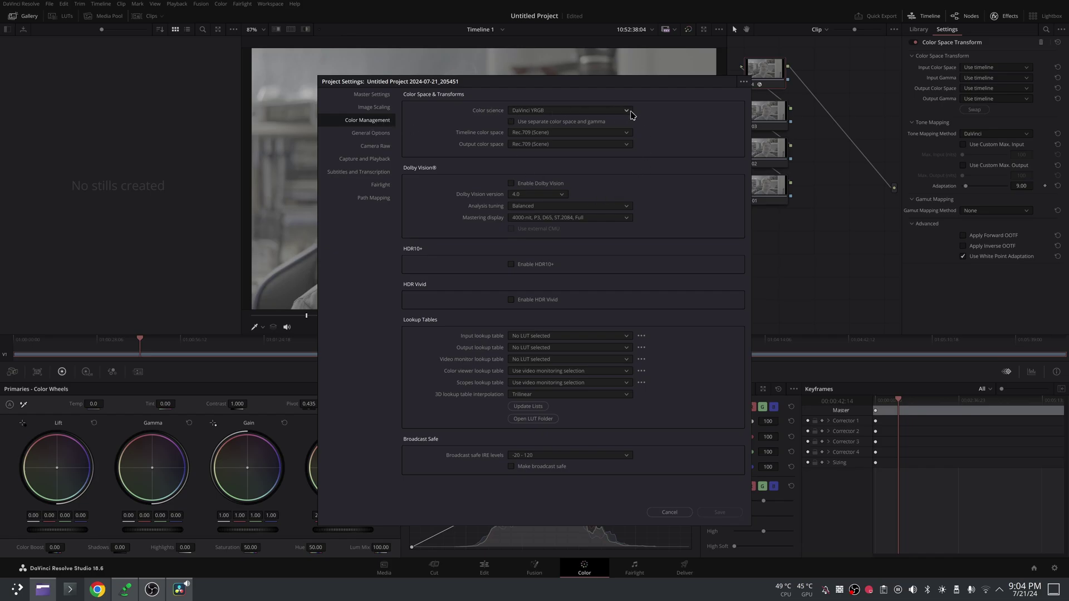
- Use DaVinci YRGB Color Managed with HDR processing and SDR Rec.709 output, and save
click(631, 111)
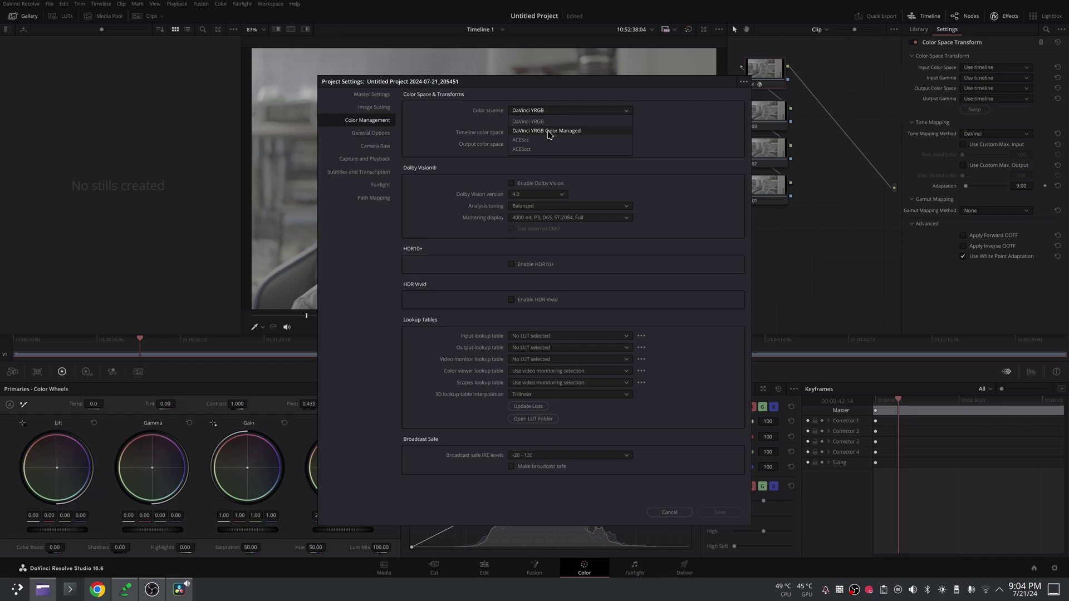
click(577, 134)
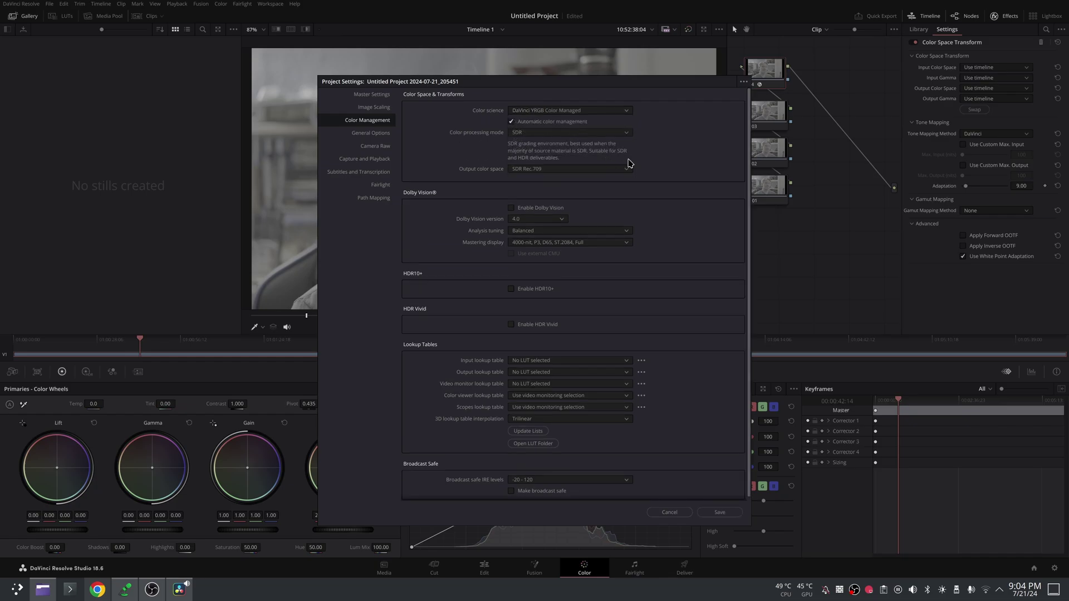
click(627, 134)
click(581, 156)
click(626, 169)
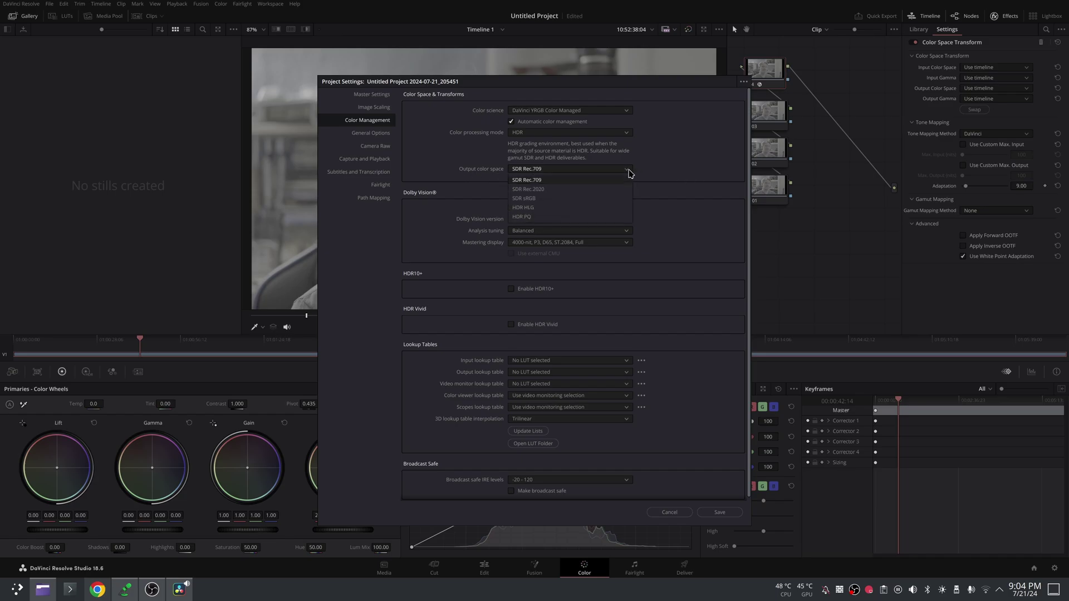
click(567, 181)
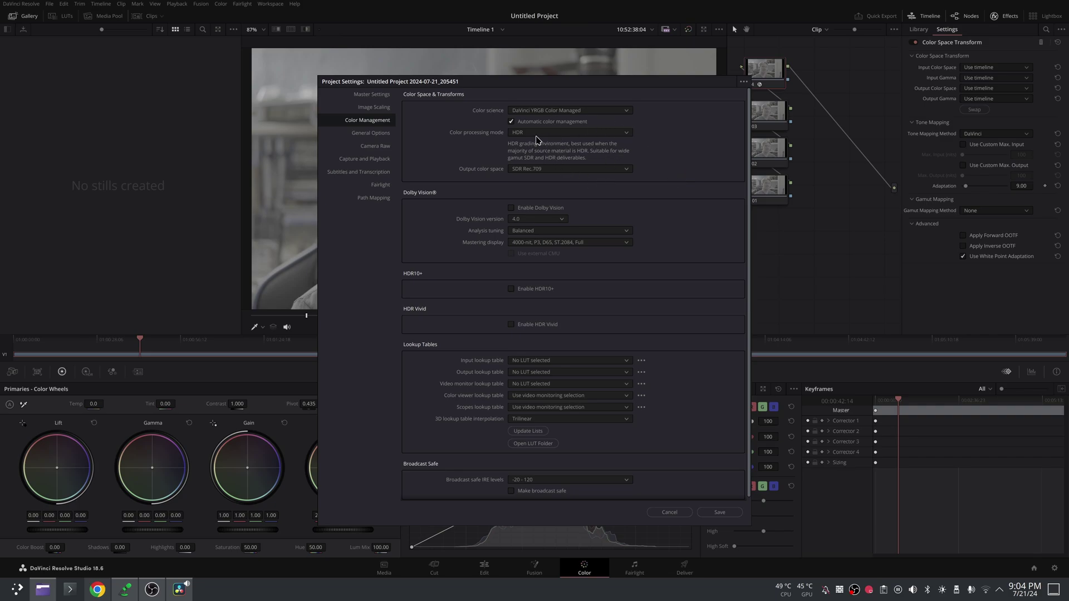
click(720, 512)
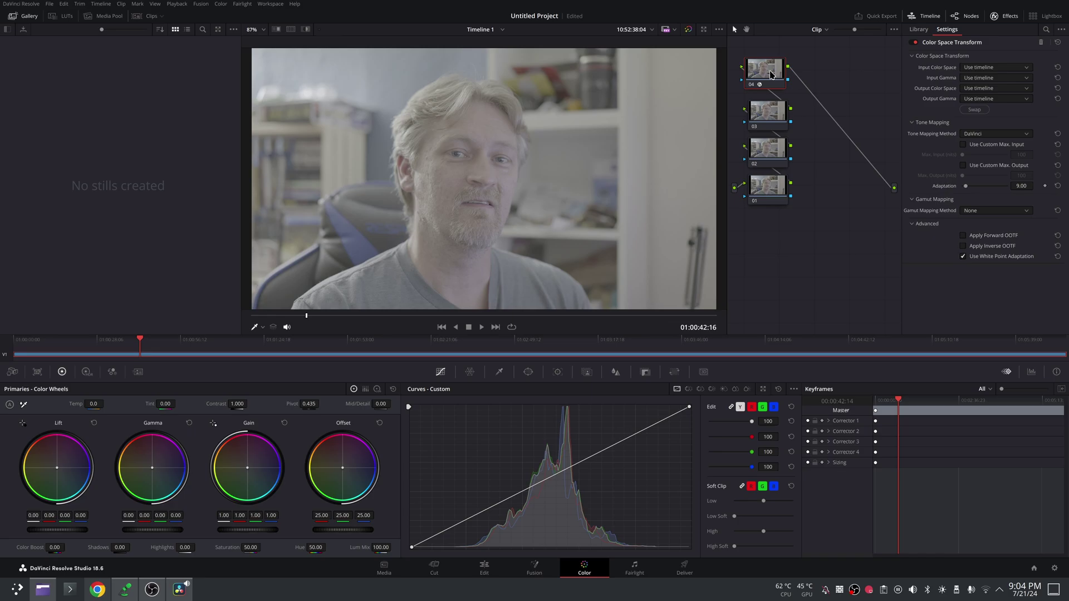
- Move node 04 to follow node 03 and set its CST input color space to Panasonic V-Gamut
drag(771, 74, 850, 104)
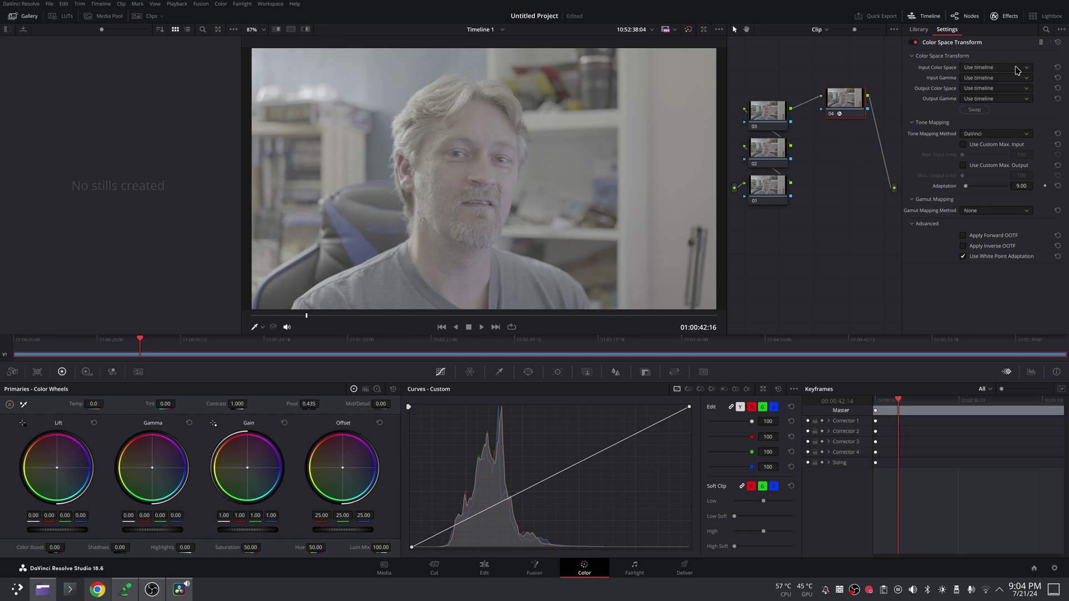
click(1024, 69)
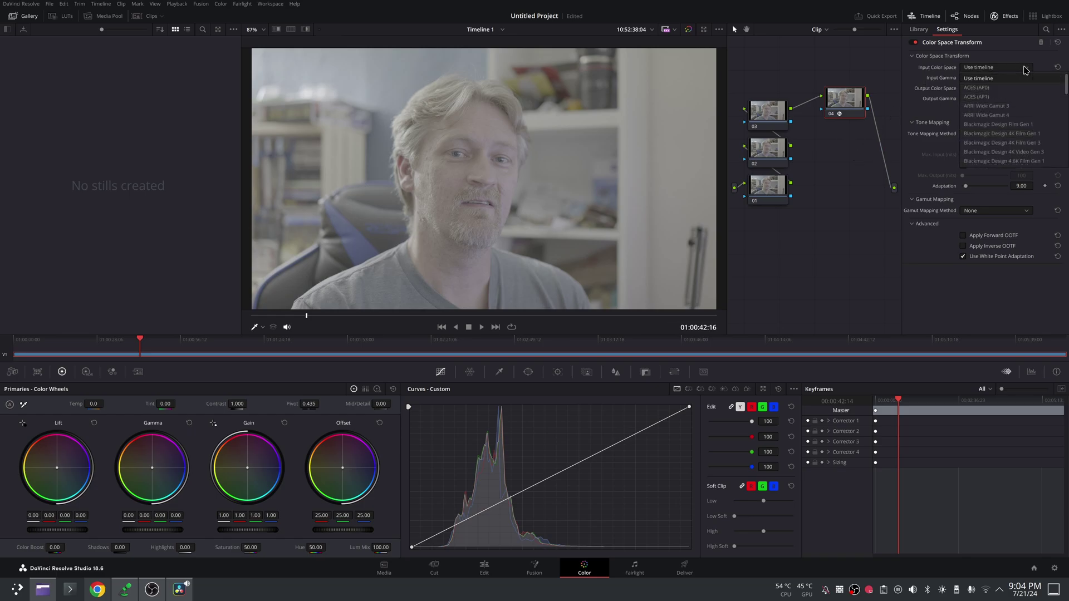
scroll(1040, 110, down, 3)
scroll(1040, 111, down, 2)
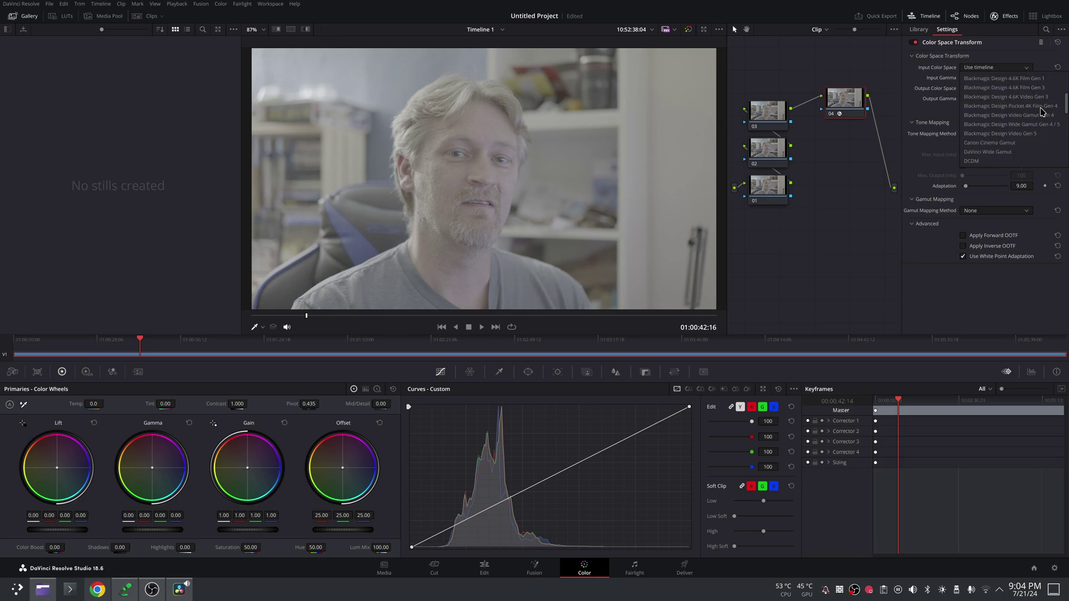
scroll(1041, 111, down, 2)
scroll(1041, 112, down, 2)
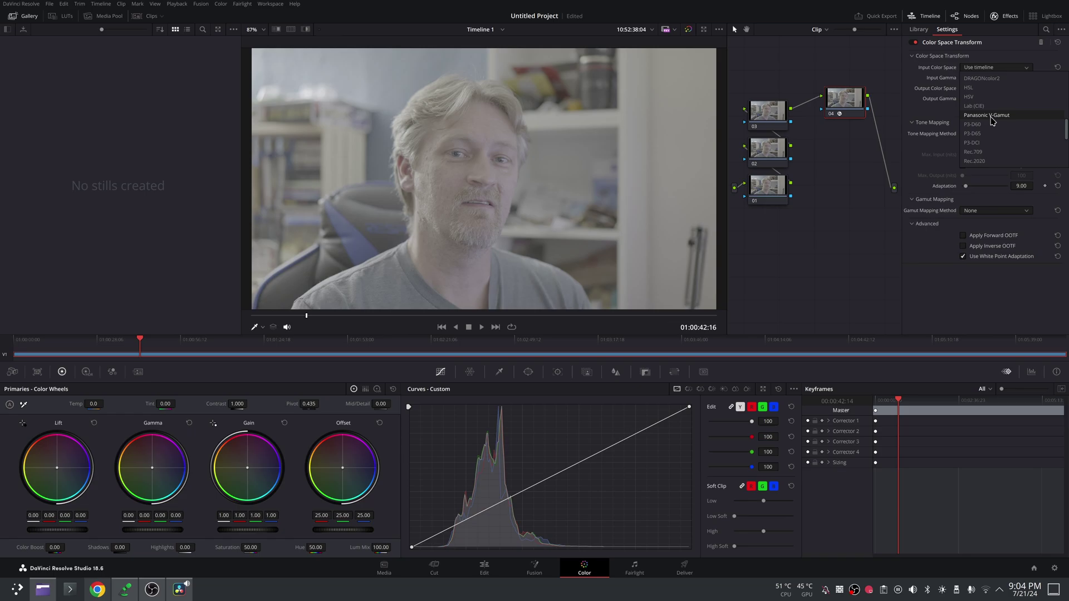
click(999, 117)
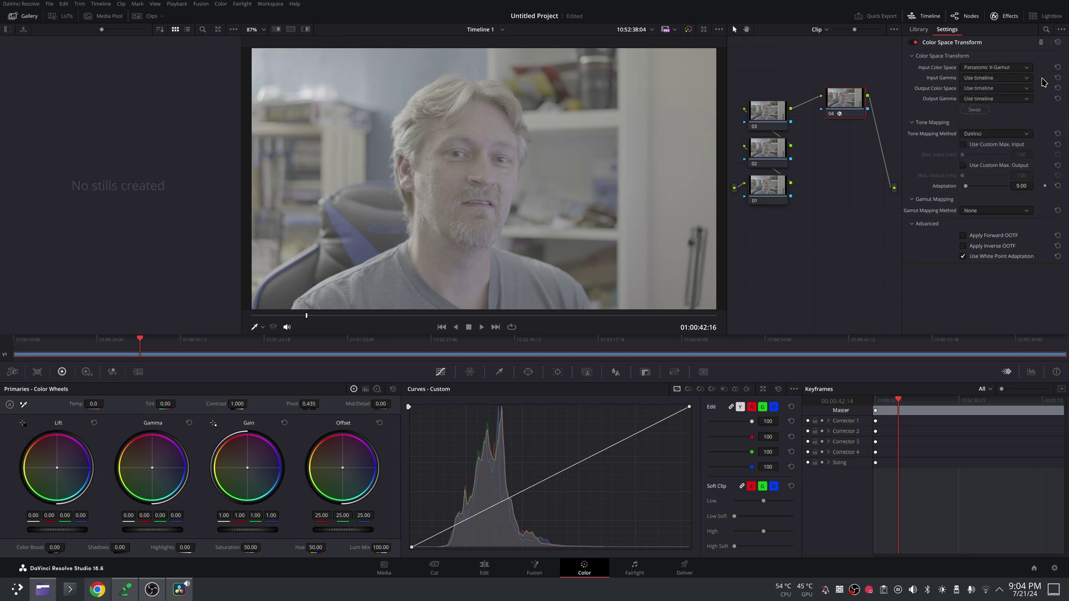
click(1058, 67)
click(1025, 69)
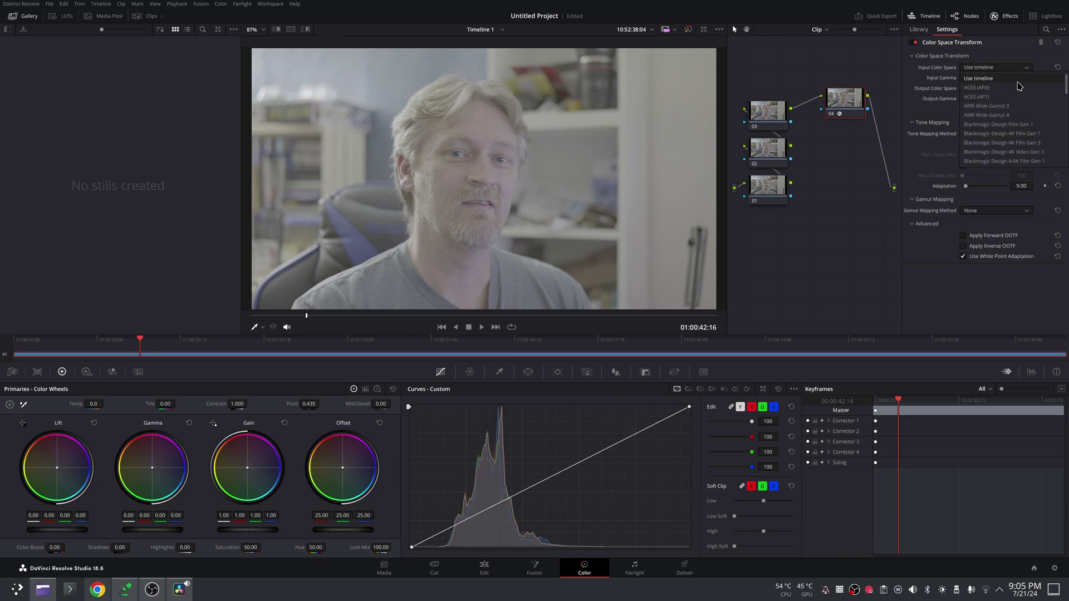
scroll(1029, 123, down, 4)
scroll(1034, 138, down, 3)
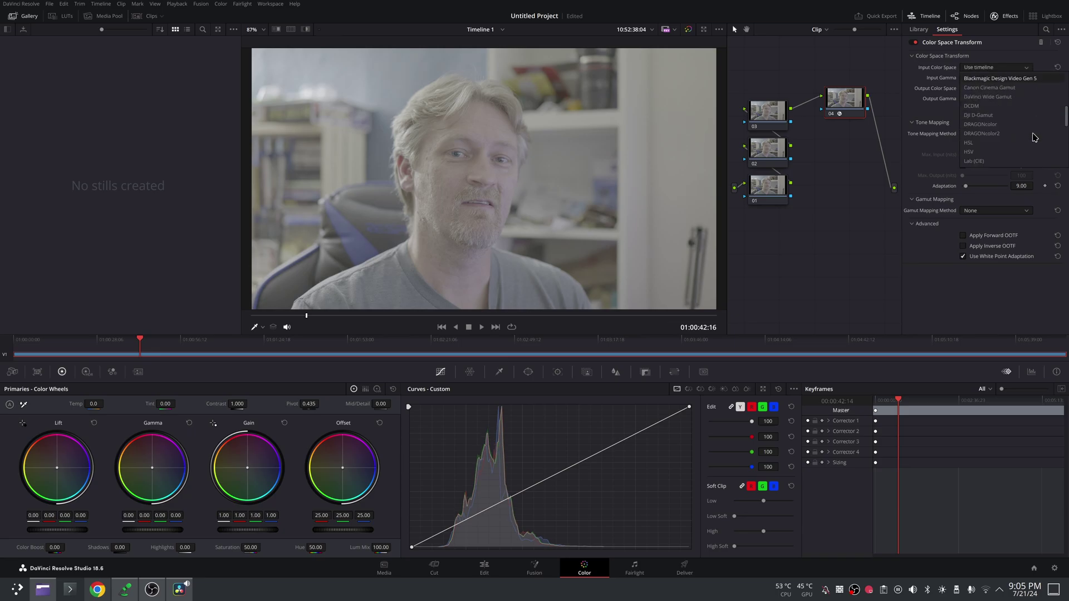
click(1011, 143)
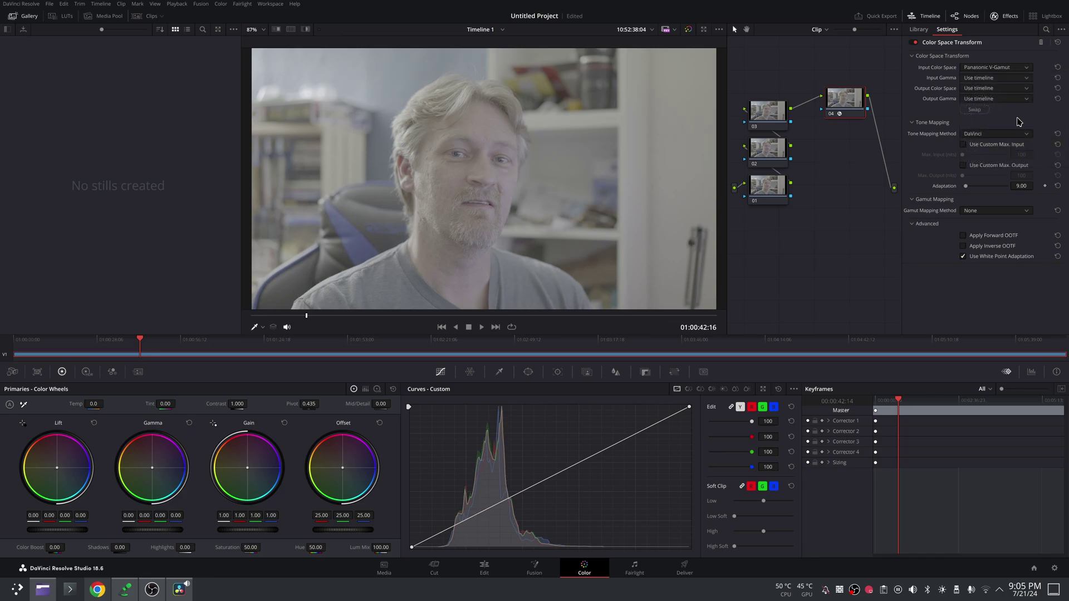
- Set node 04's CST input gamma to Panasonic V-Log
click(1025, 81)
scroll(1024, 121, down, 1)
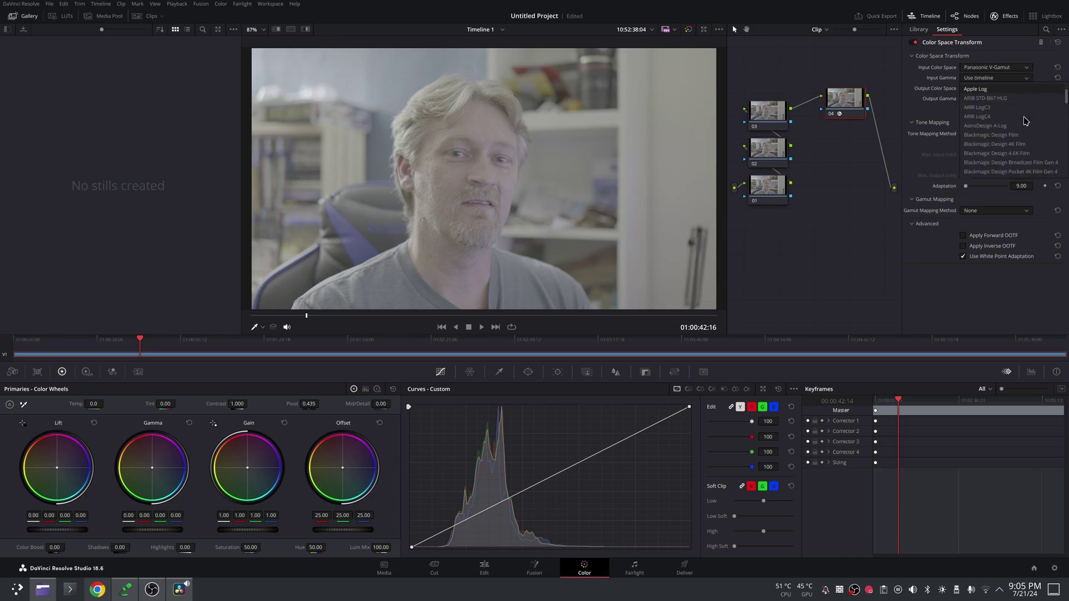
scroll(1025, 121, down, 4)
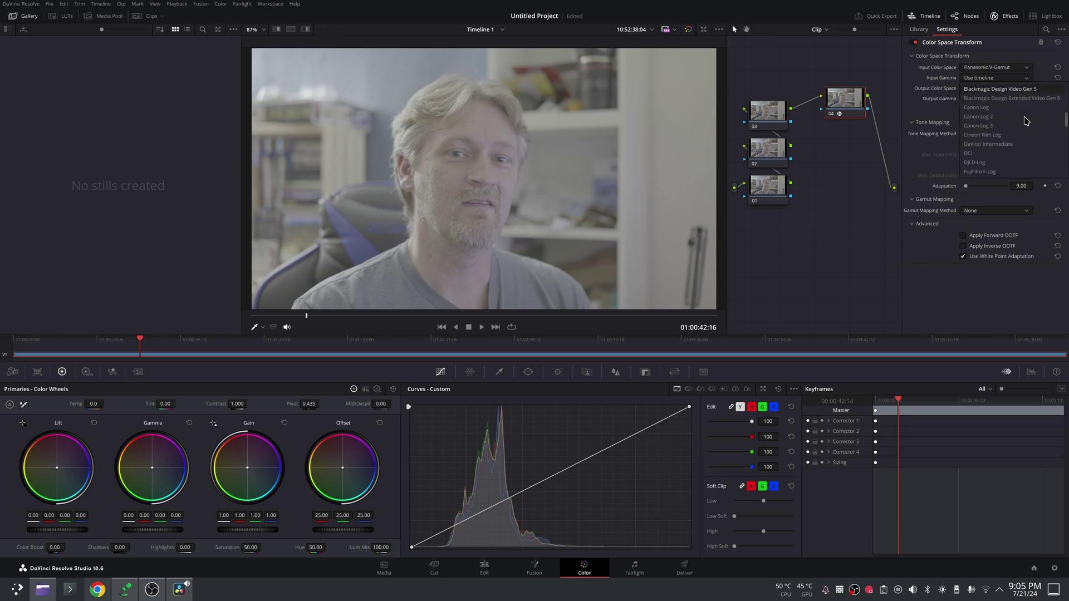
scroll(1010, 158, down, 2)
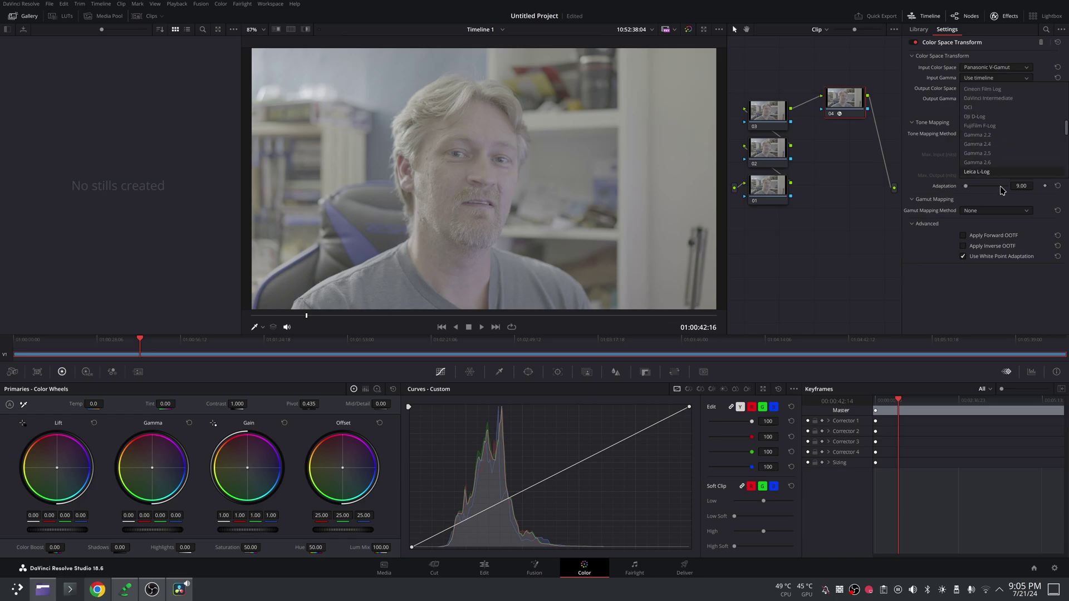
scroll(1010, 151, down, 1)
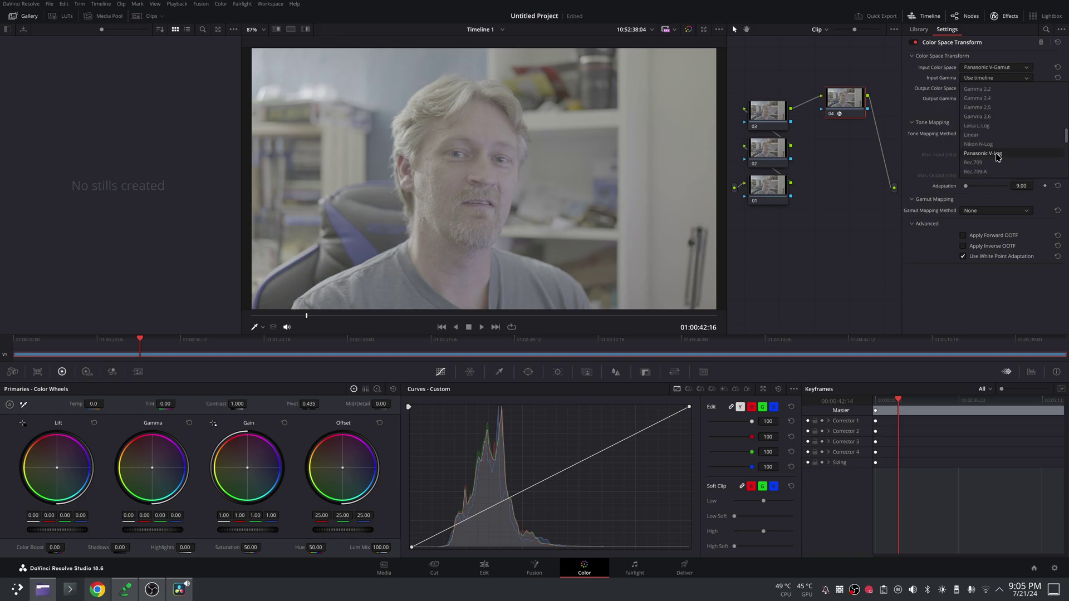
click(997, 156)
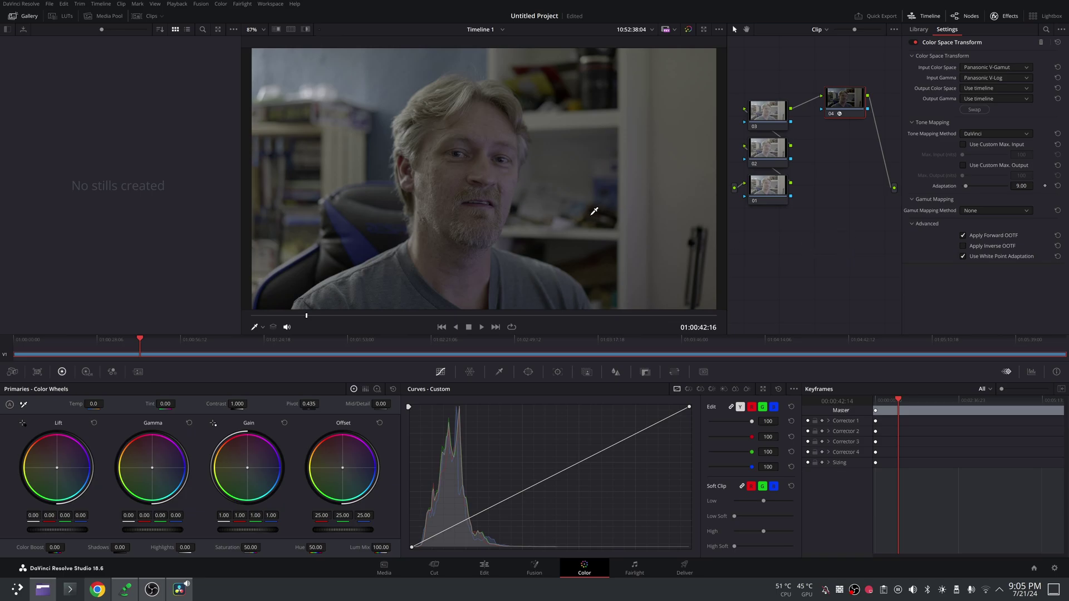
- Set node 04's CST output color space and output gamma both to Rec.709
click(1026, 88)
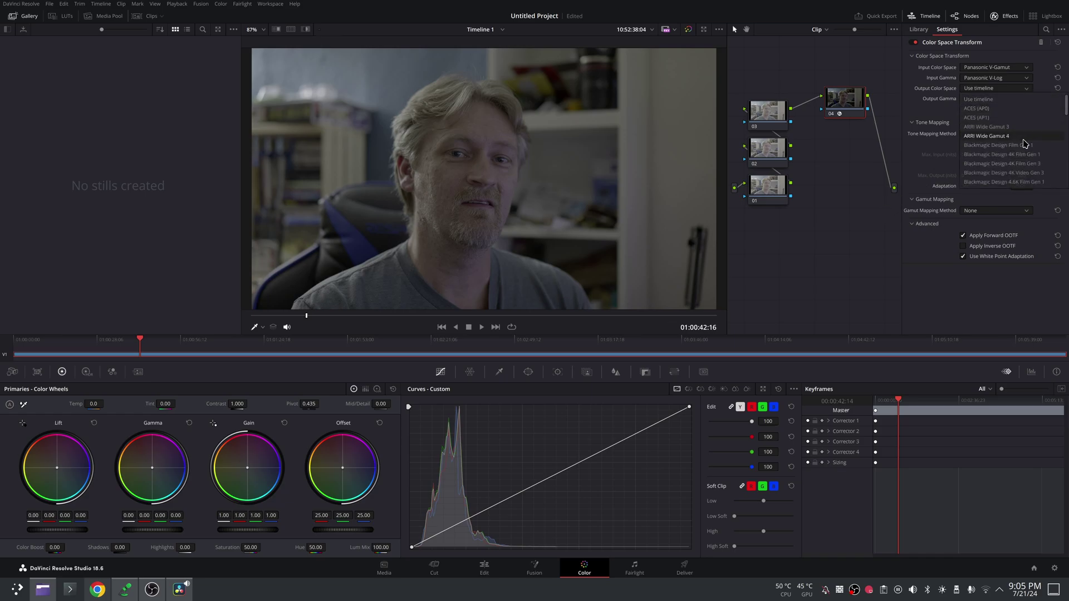
scroll(1023, 144, down, 3)
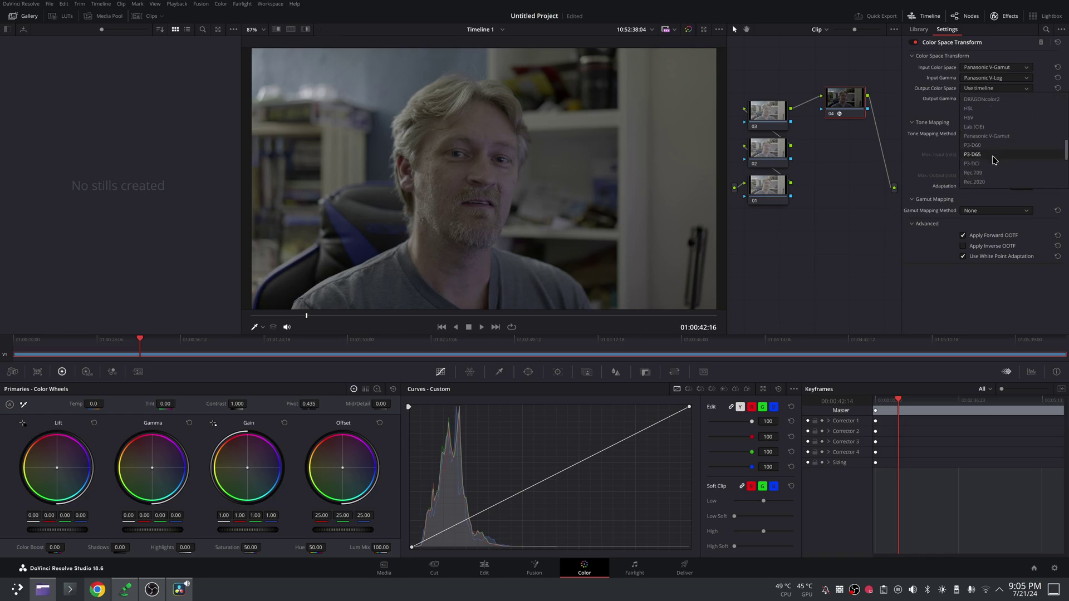
click(990, 173)
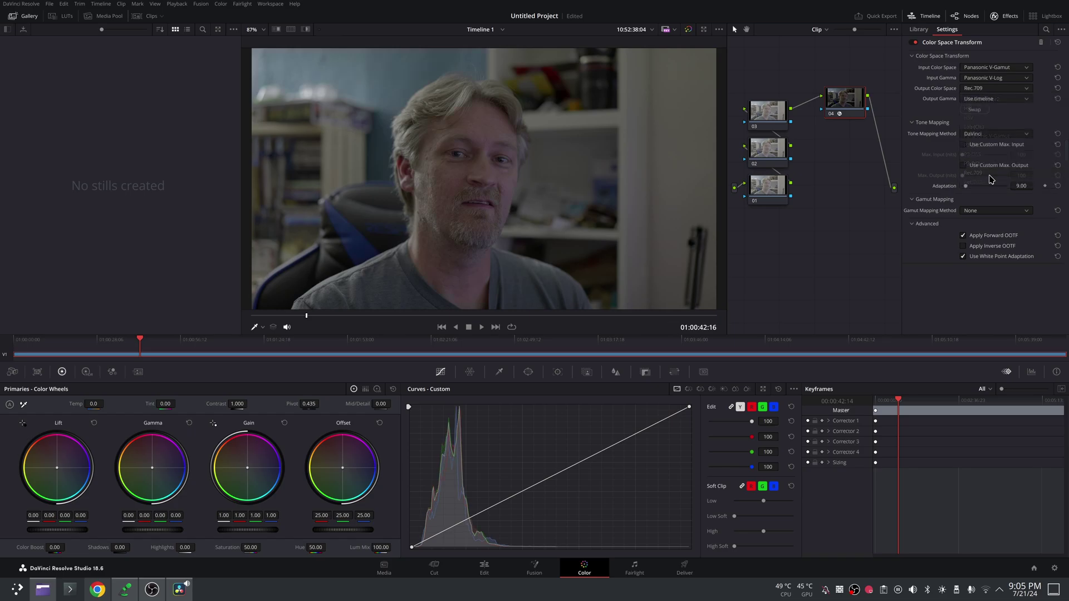
click(1027, 100)
scroll(1014, 167, down, 3)
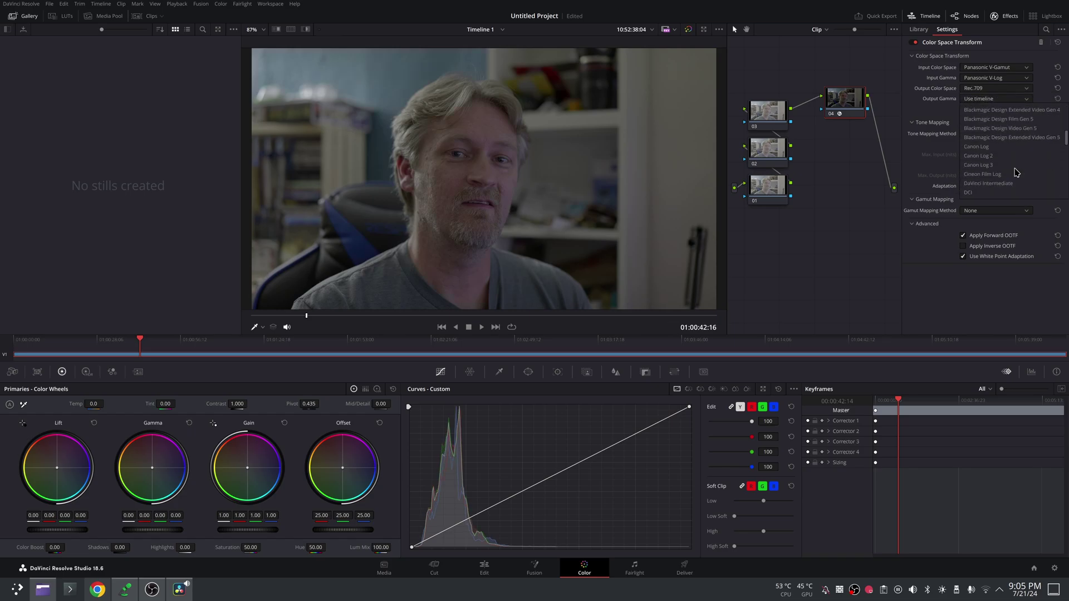
scroll(1015, 173, down, 1)
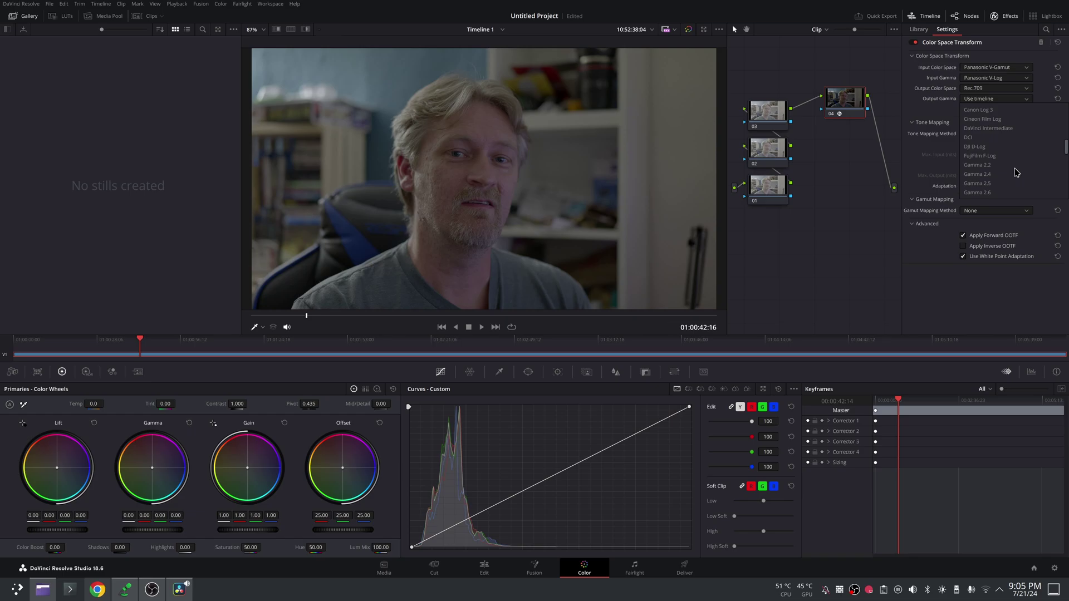
scroll(1014, 172, down, 3)
click(994, 158)
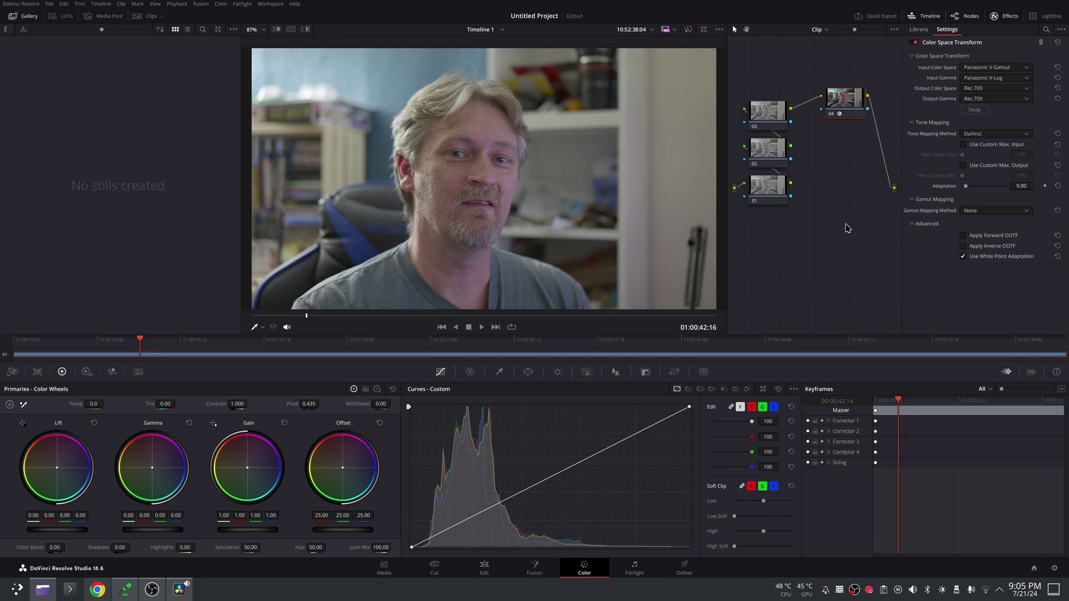
- Change node 04's CST output to Sony S-Gamut3 color space with Sony S-Log3 gamma
click(1025, 90)
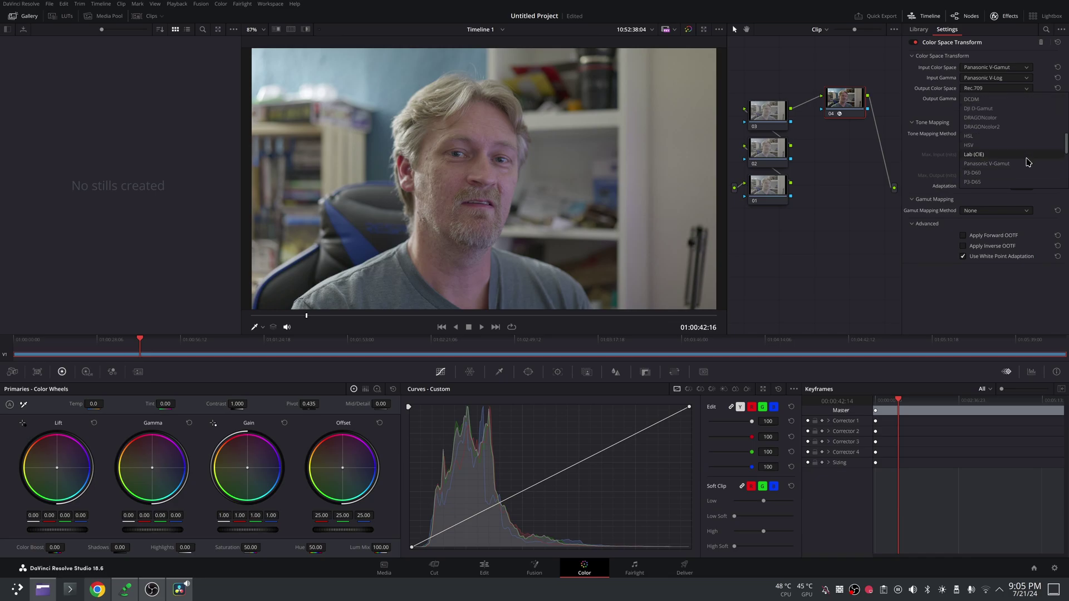
scroll(1027, 162, up, 3)
scroll(1028, 162, up, 4)
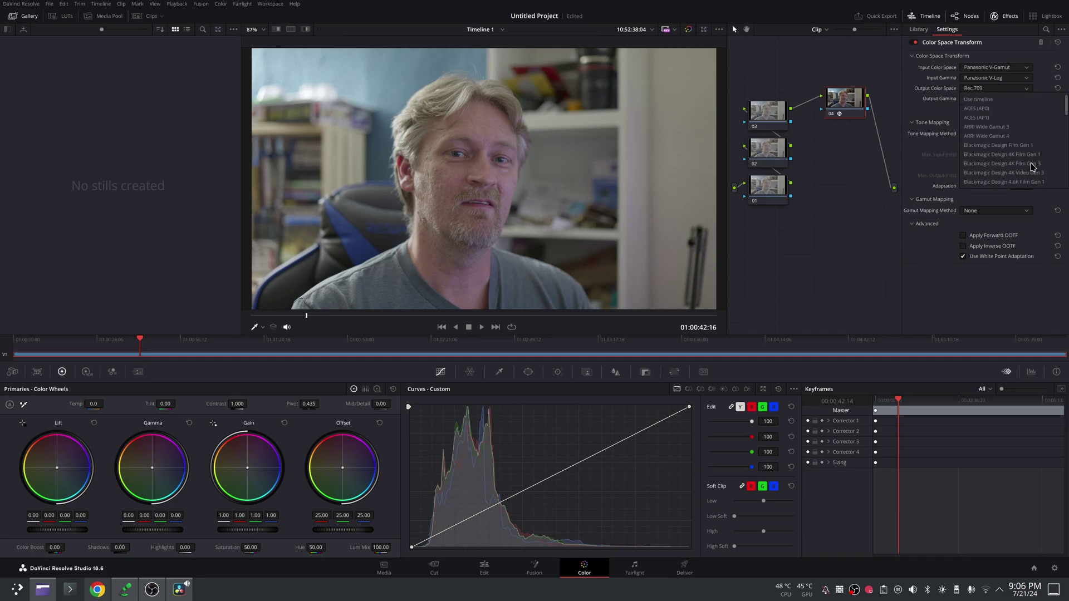
scroll(1041, 161, down, 4)
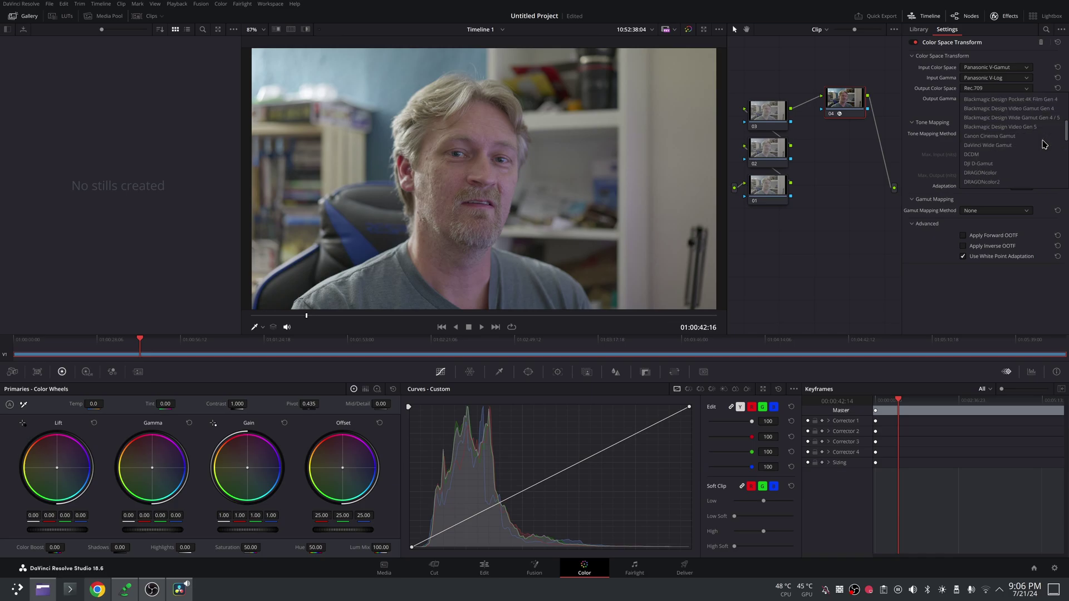
scroll(1041, 167, down, 1)
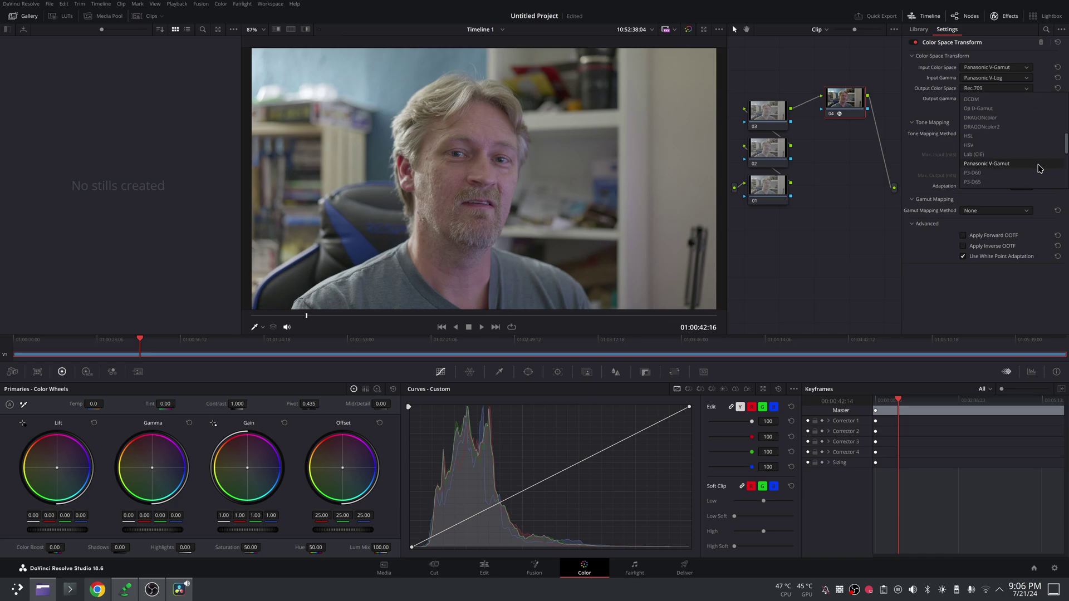
scroll(1040, 168, down, 1)
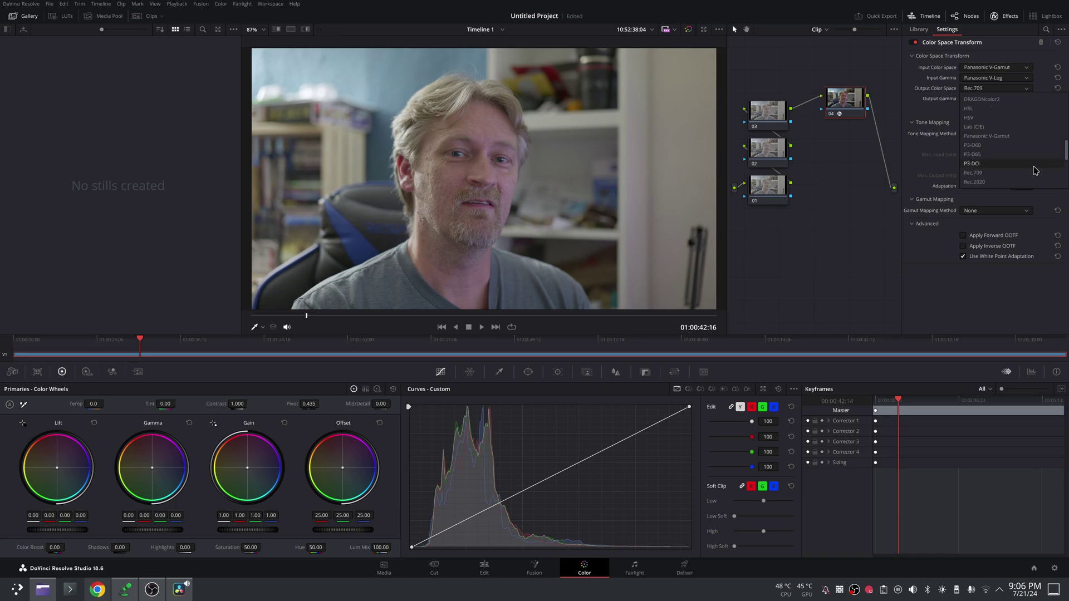
scroll(1035, 169, down, 1)
scroll(1035, 170, down, 2)
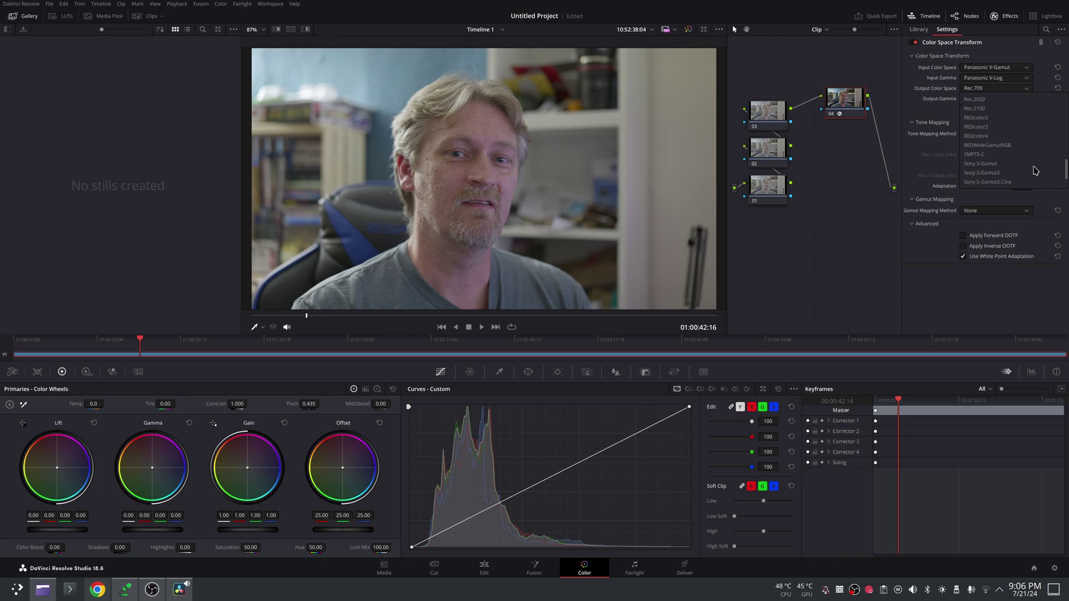
scroll(1035, 170, down, 1)
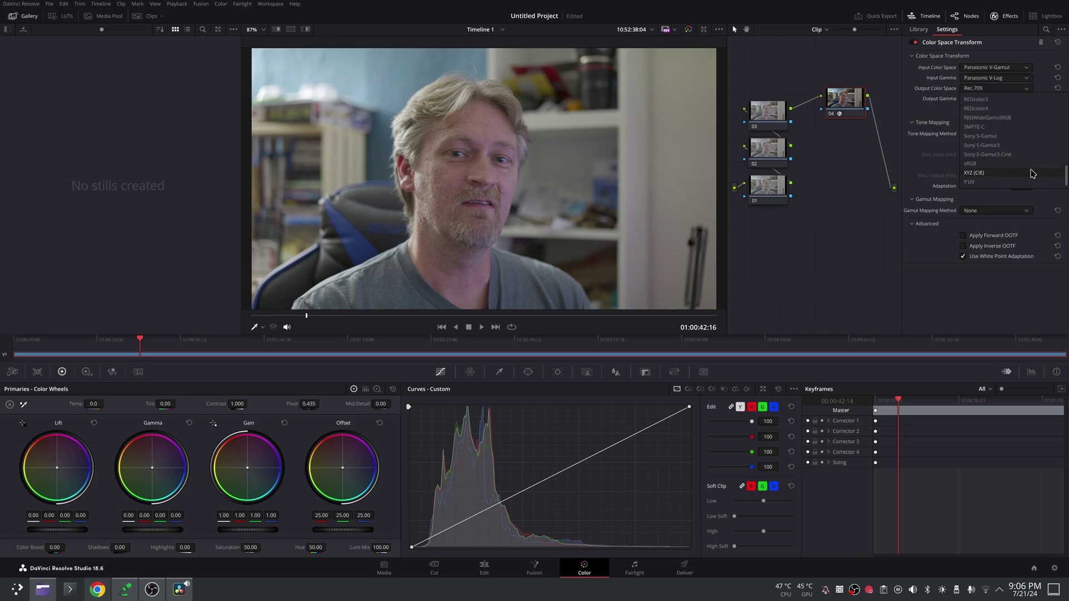
click(1008, 146)
click(1023, 100)
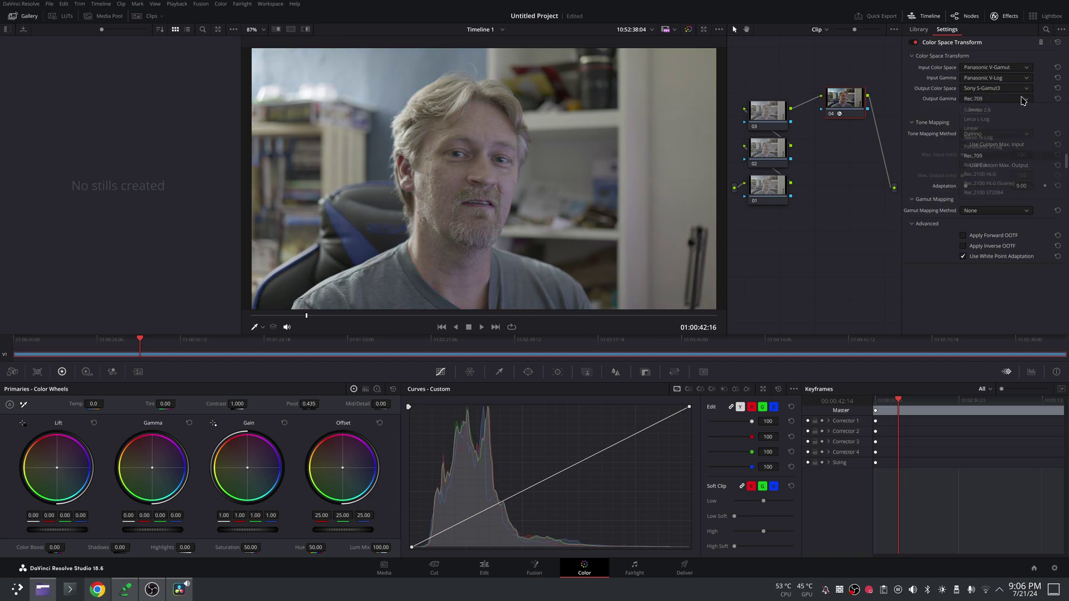
scroll(1016, 161, down, 3)
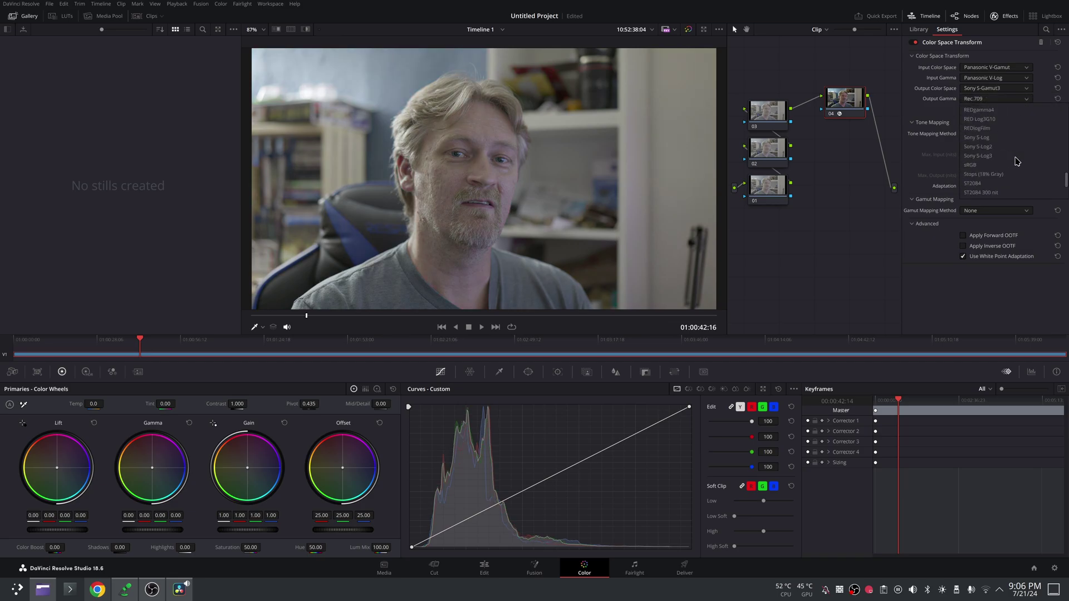
click(1001, 157)
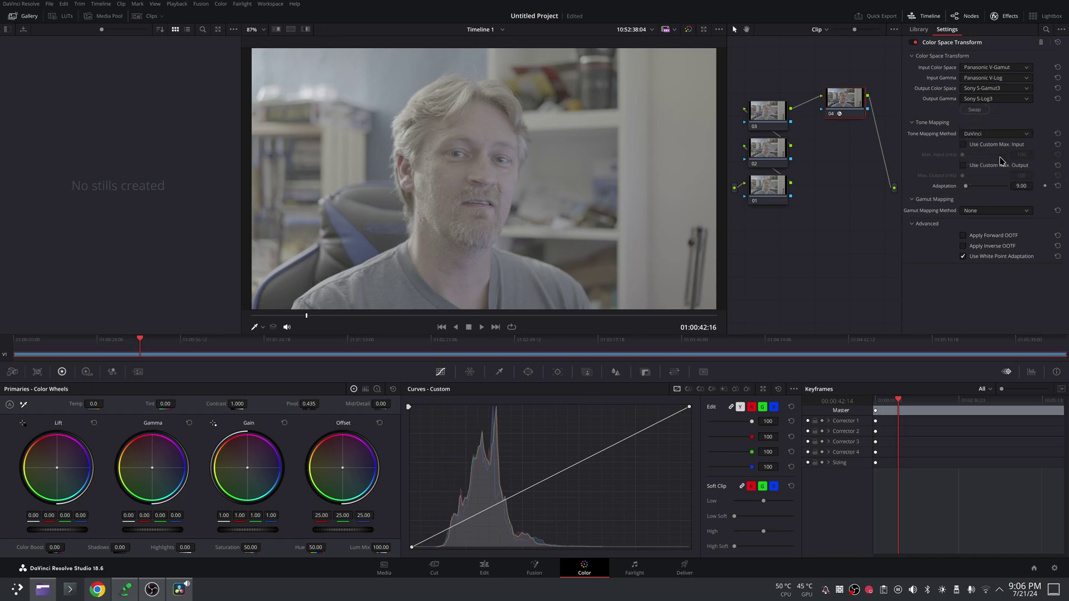
- Wire node 06 between node 05 and the output and apply Color Space Transform to it
drag(847, 101, 819, 94)
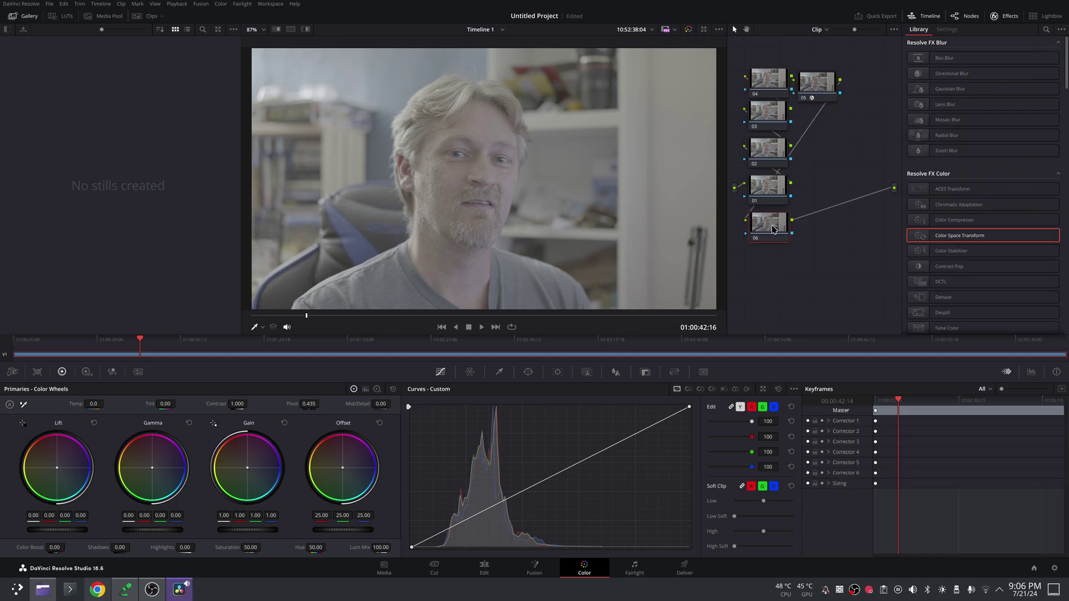
drag(773, 229, 838, 167)
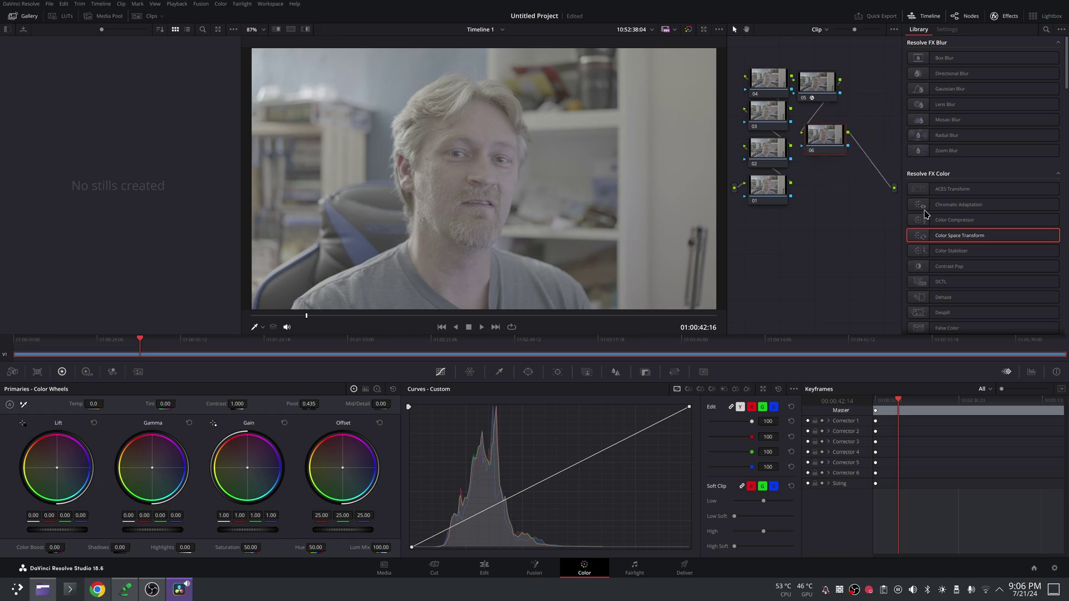
drag(960, 235, 826, 143)
- Set node 06's CST input to Sony S-Gamut3 color space with Sony S-Log3 gamma
click(1025, 67)
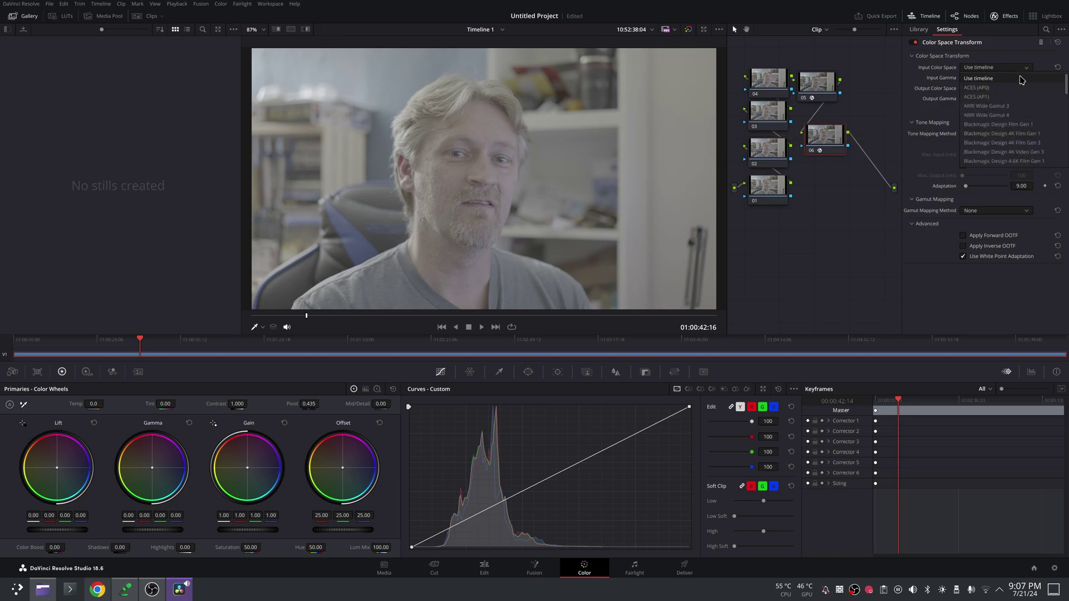
scroll(1029, 137, down, 6)
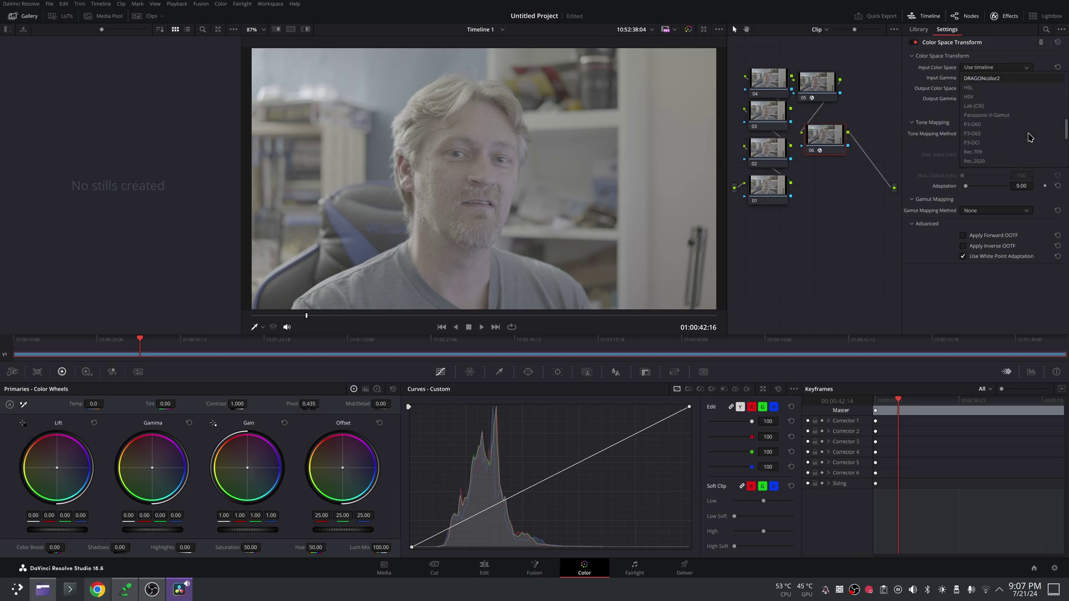
scroll(1030, 137, down, 6)
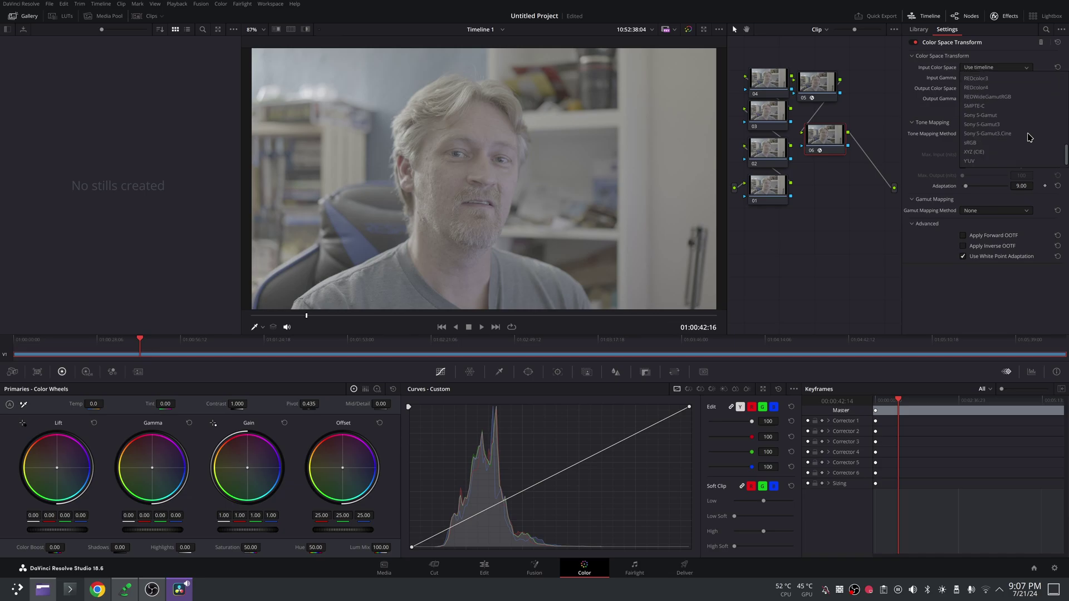
click(1009, 125)
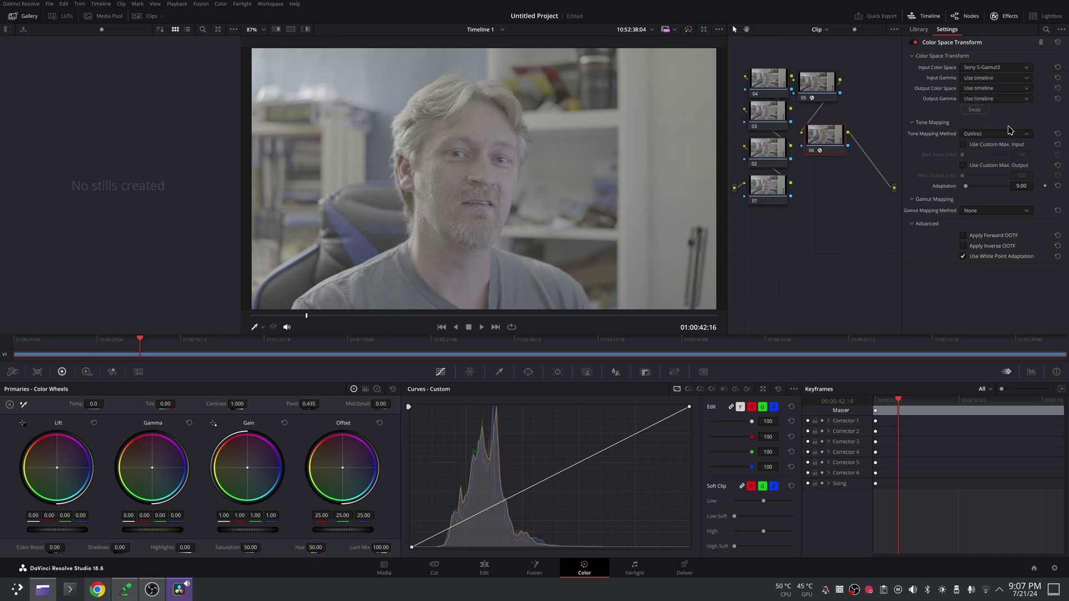
click(1028, 78)
scroll(1017, 133, down, 5)
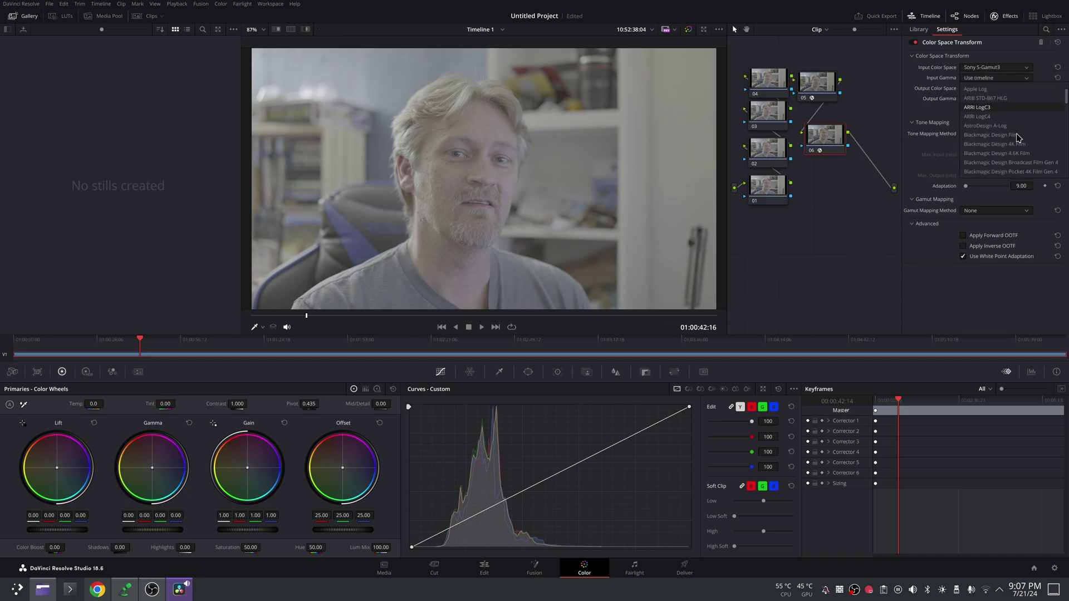
scroll(1017, 138, down, 5)
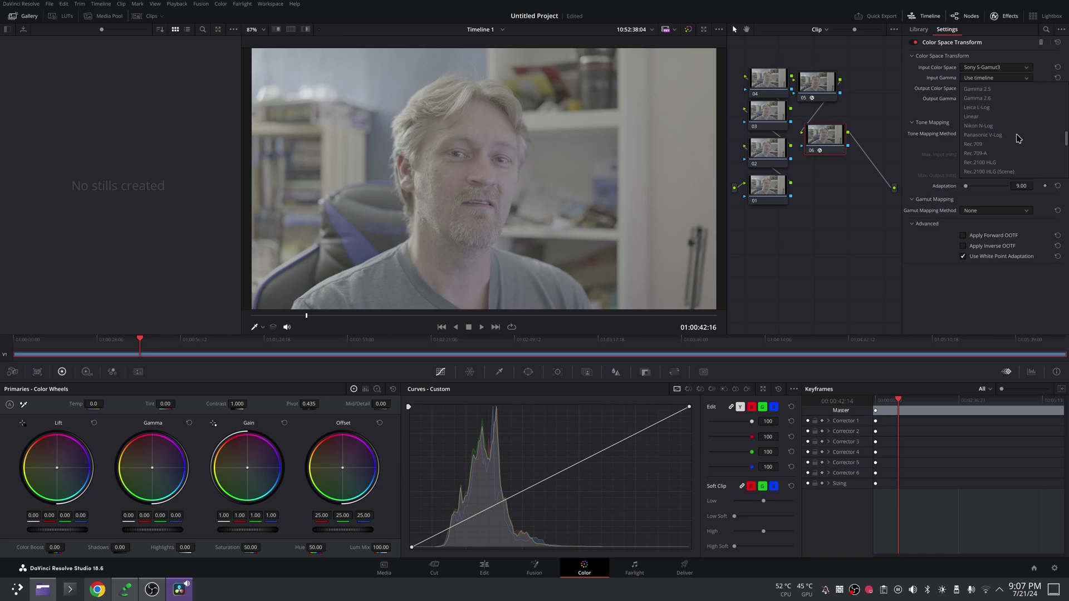
scroll(1018, 138, down, 5)
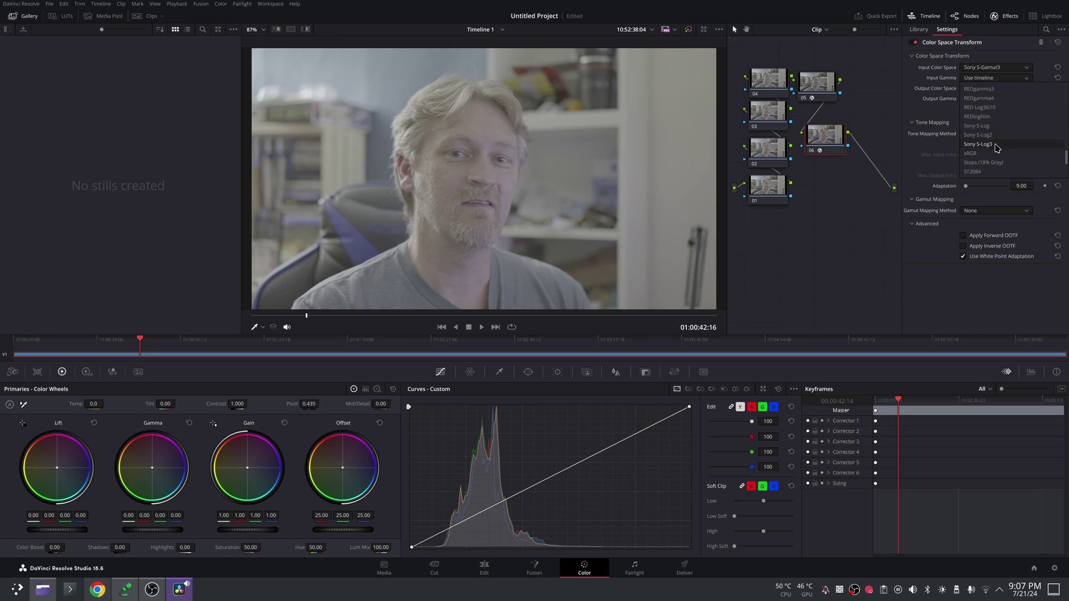
click(996, 146)
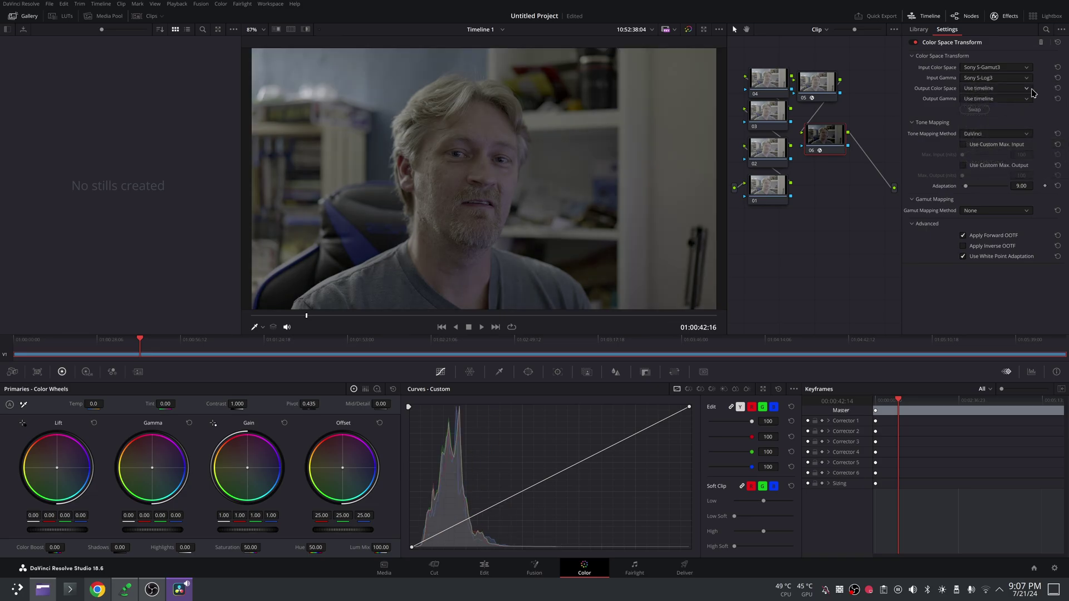
- Set node 06's CST output color space and output gamma to Rec.709
click(1027, 89)
scroll(1021, 151, down, 5)
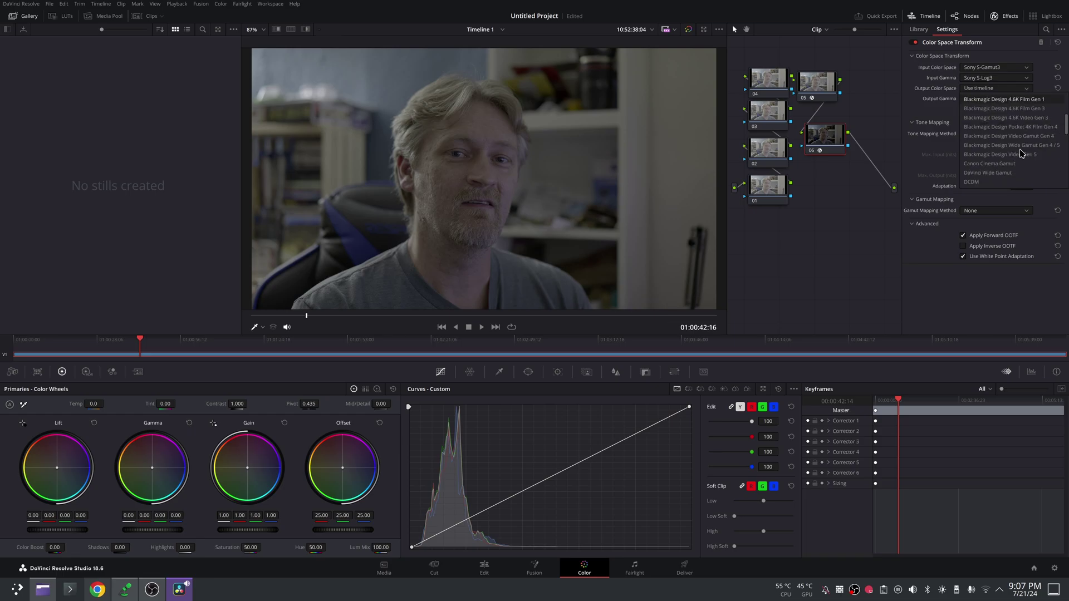
scroll(1021, 153, down, 3)
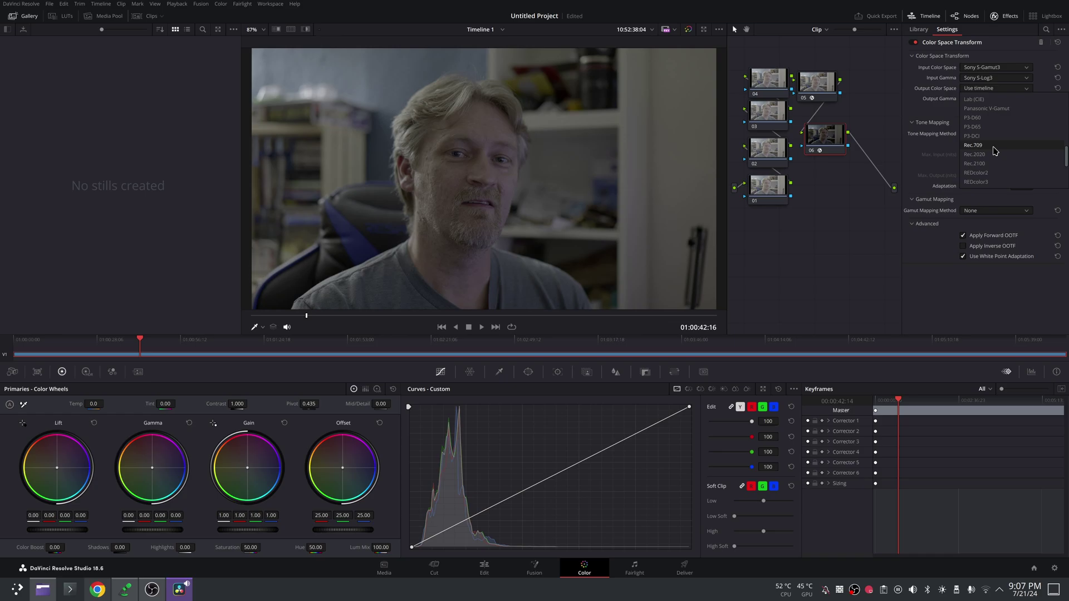
click(1002, 171)
click(1027, 98)
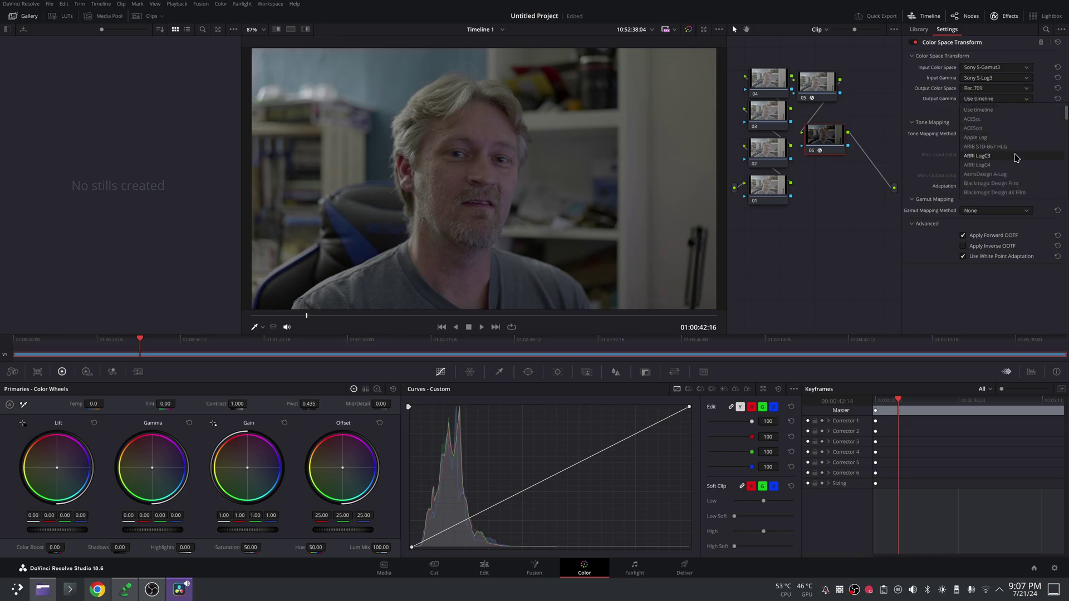
scroll(1016, 158, down, 5)
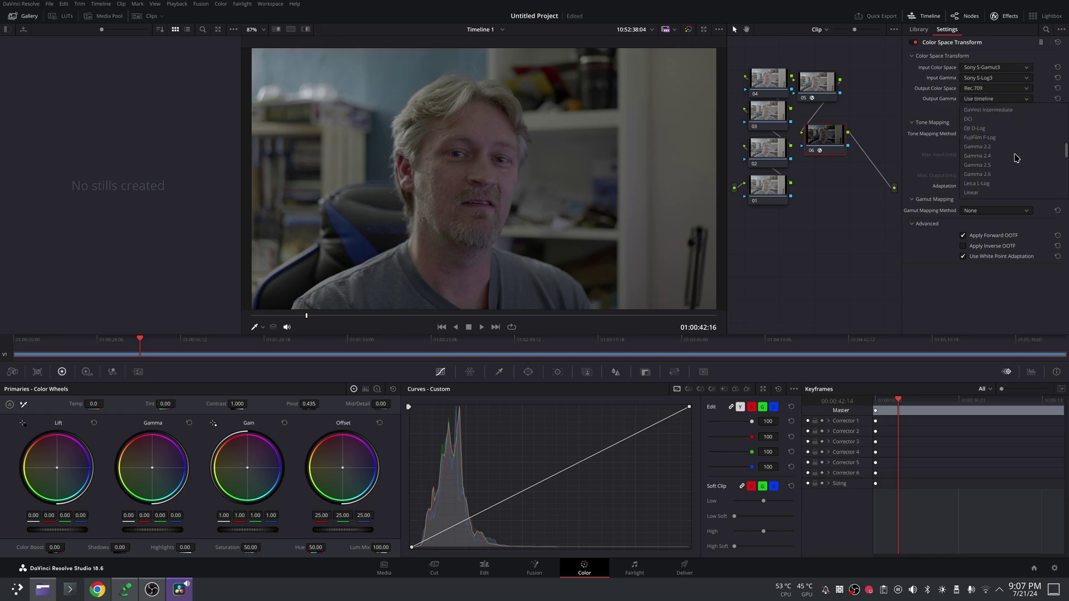
scroll(1016, 157, down, 2)
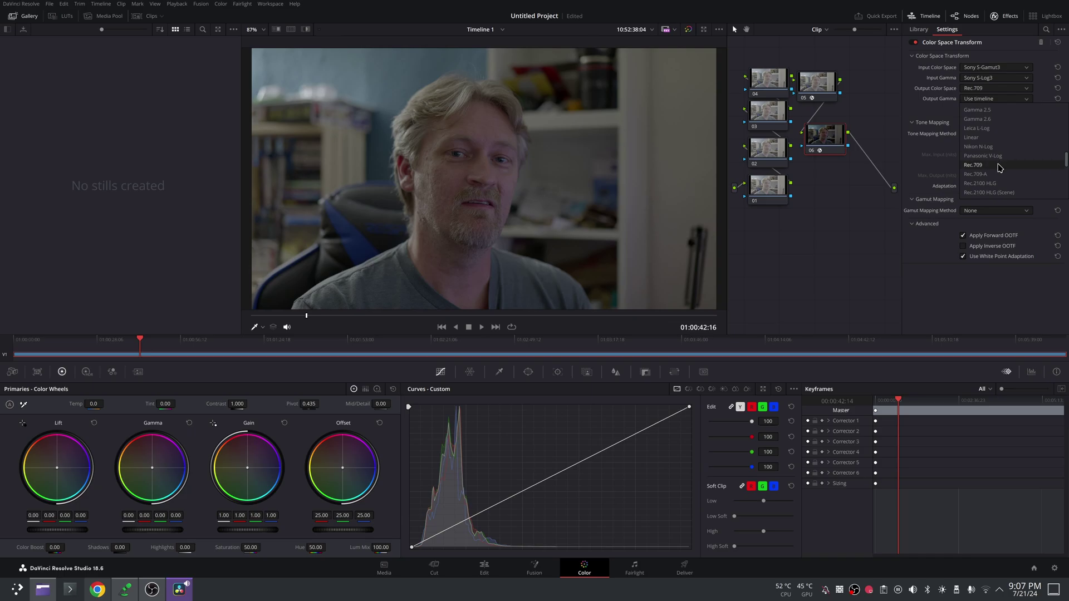
click(998, 166)
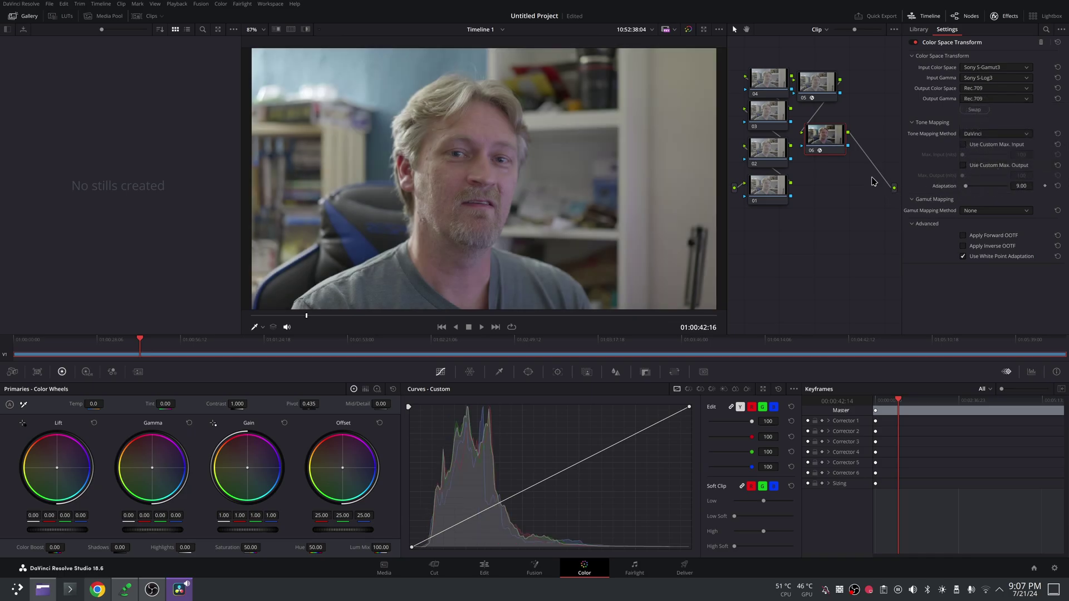
- Shift node 06 slightly to the right in the Node editor
drag(825, 132, 860, 132)
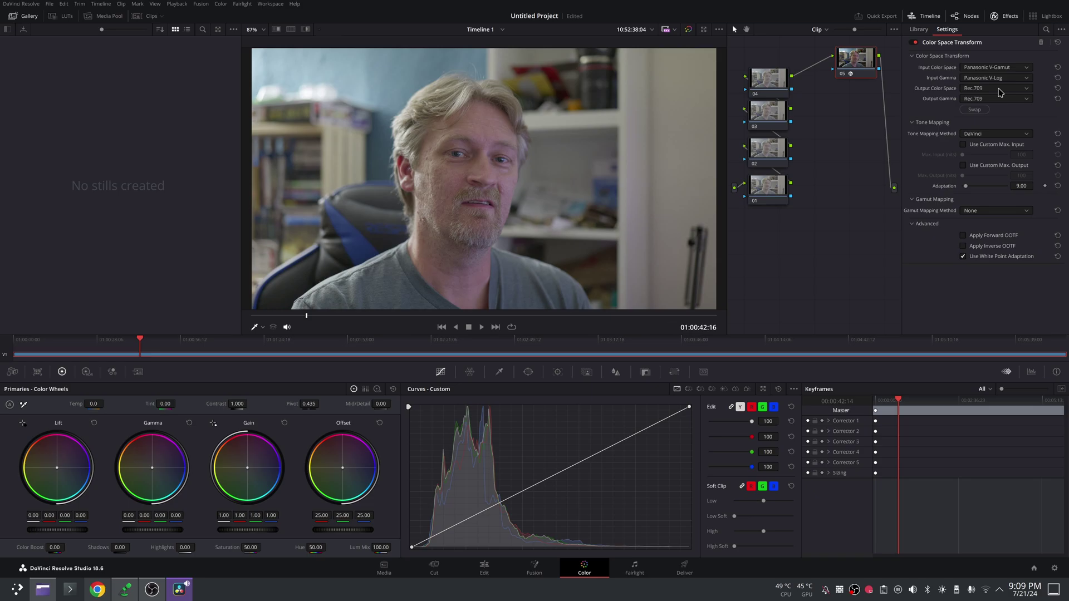
- Check nodes 01 and 05, then close the Effects side panel to widen the node graph
click(766, 191)
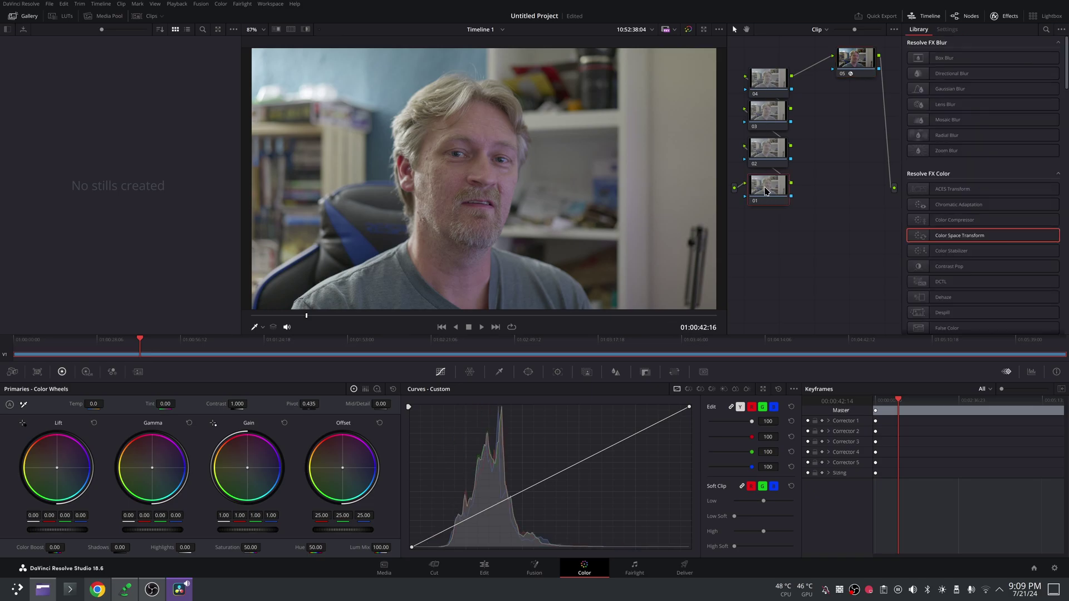
drag(864, 62, 855, 75)
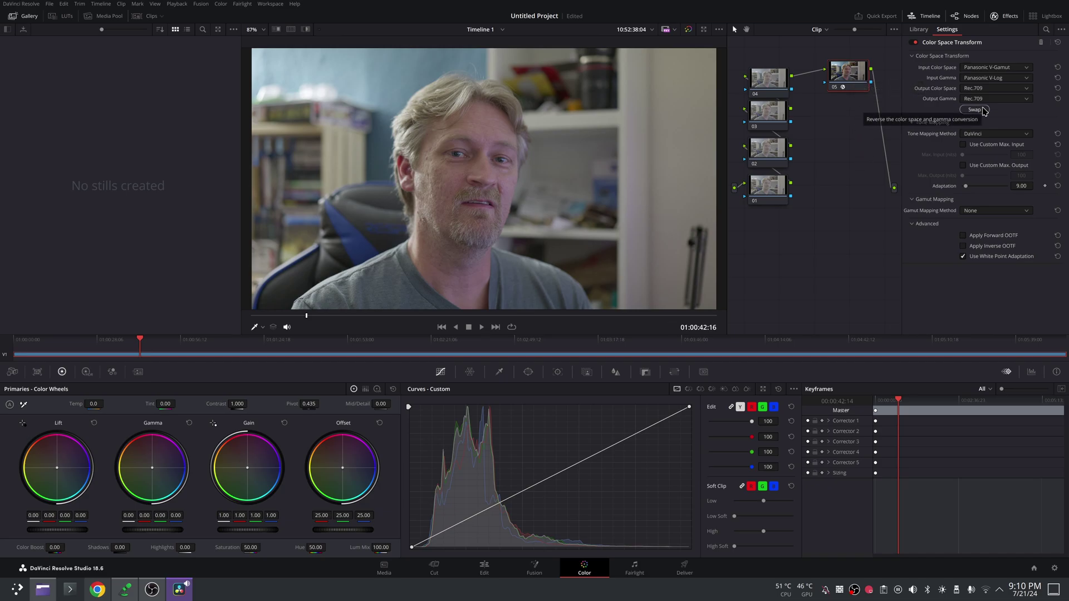
click(763, 189)
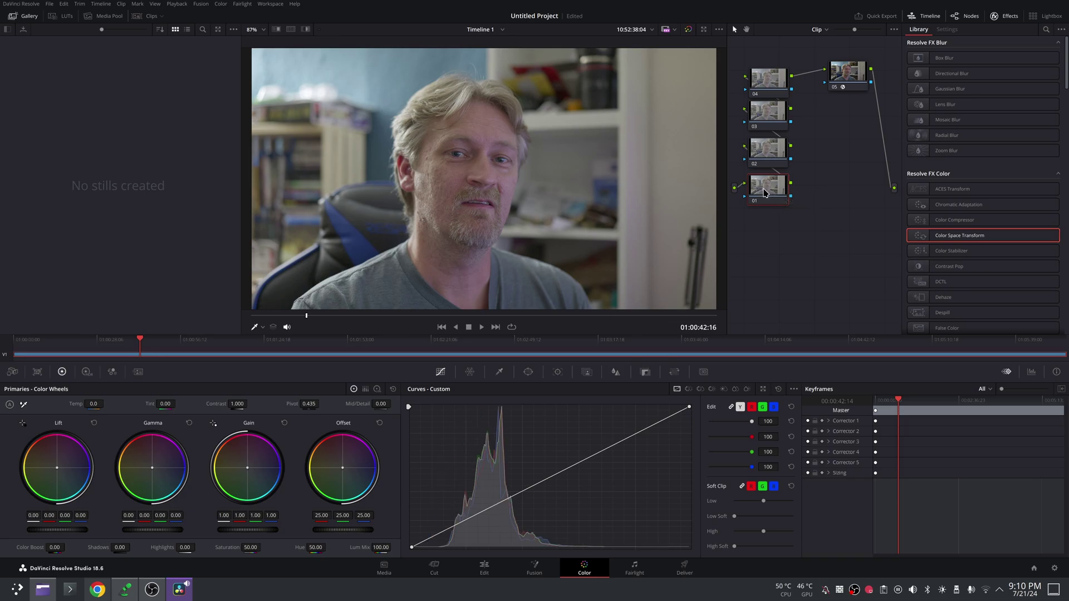
click(1009, 20)
- Line nodes 01–05 up in one row and give node 01 an S-curve: shadows down, highlights up
drag(848, 72, 996, 81)
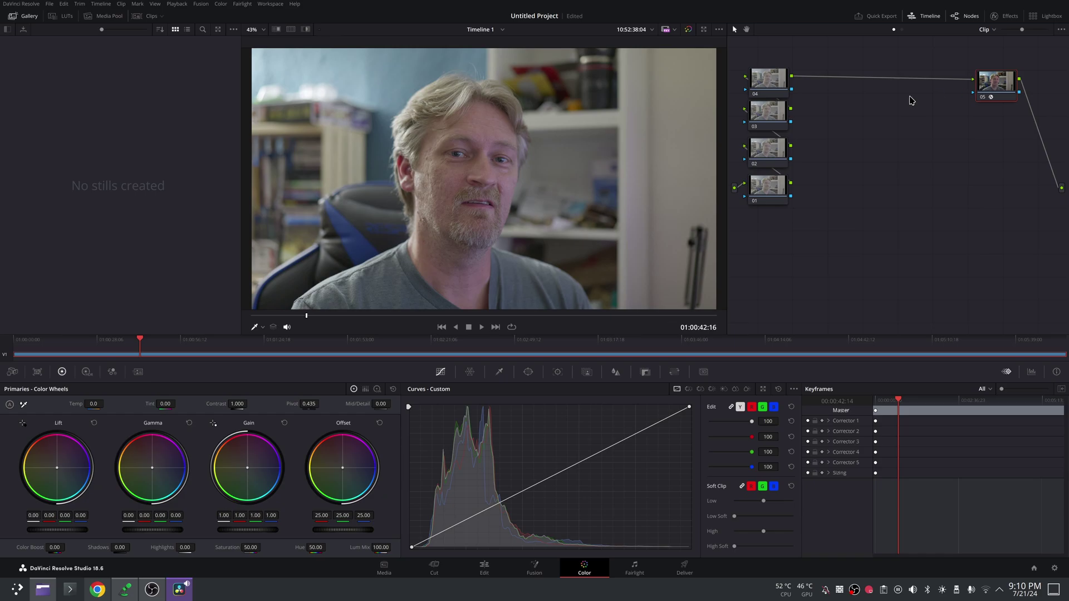
drag(761, 81, 922, 85)
drag(790, 110, 903, 87)
drag(761, 152, 827, 95)
drag(762, 195, 762, 78)
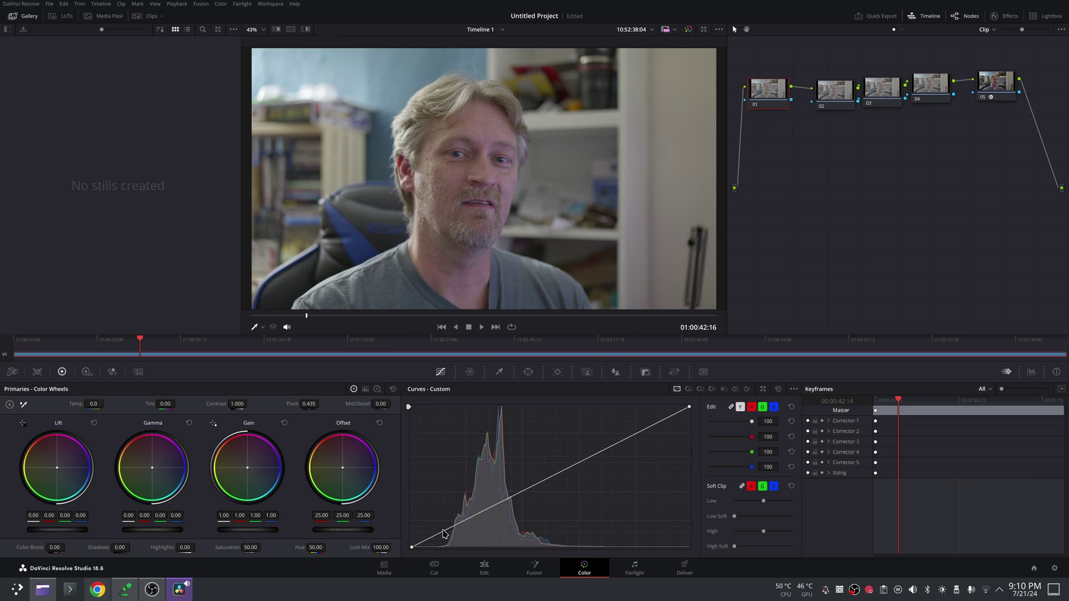
drag(445, 532, 444, 537)
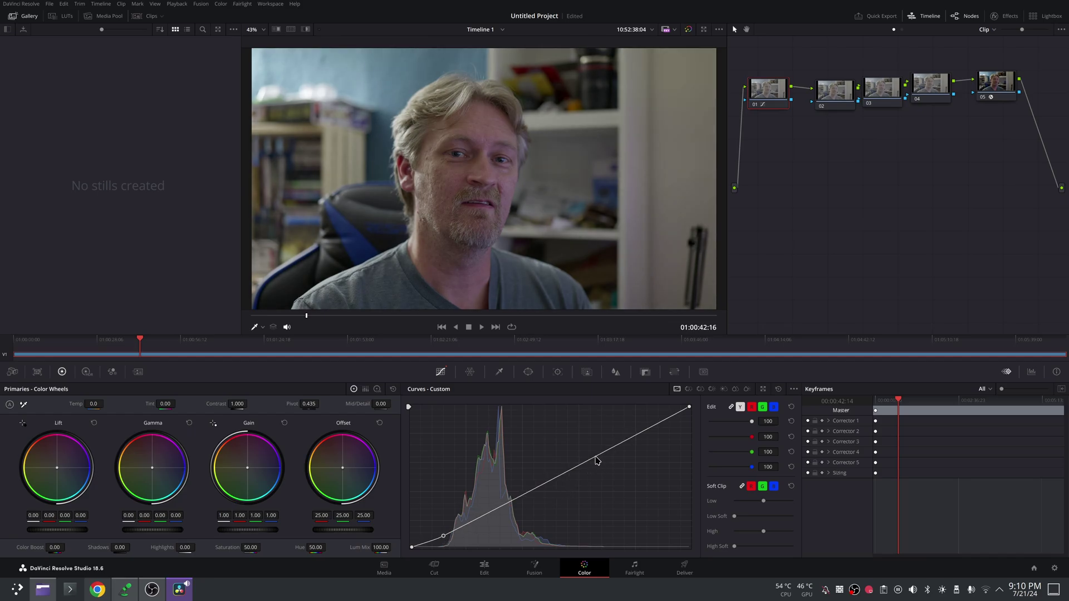
drag(596, 455, 599, 442)
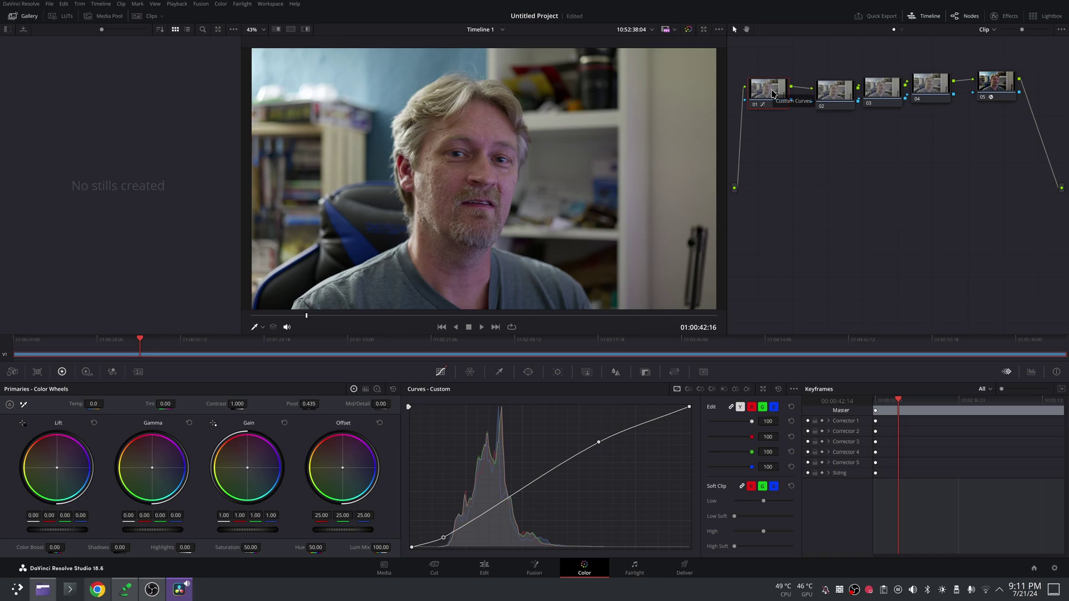
- Compare node 02, then raise node 01's upper curve point further to brighten highlights
click(844, 100)
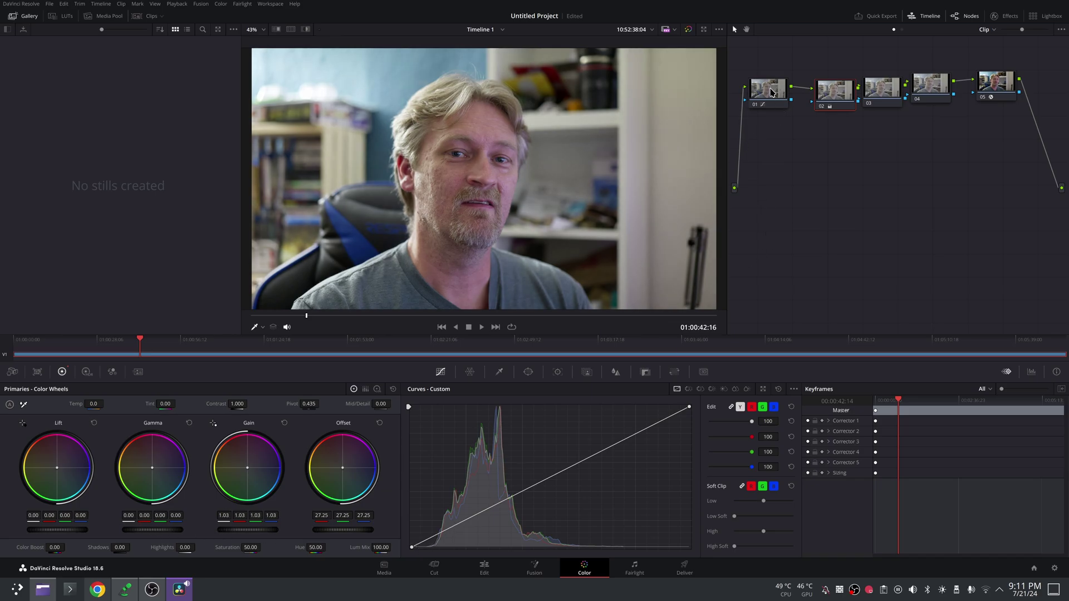
click(771, 92)
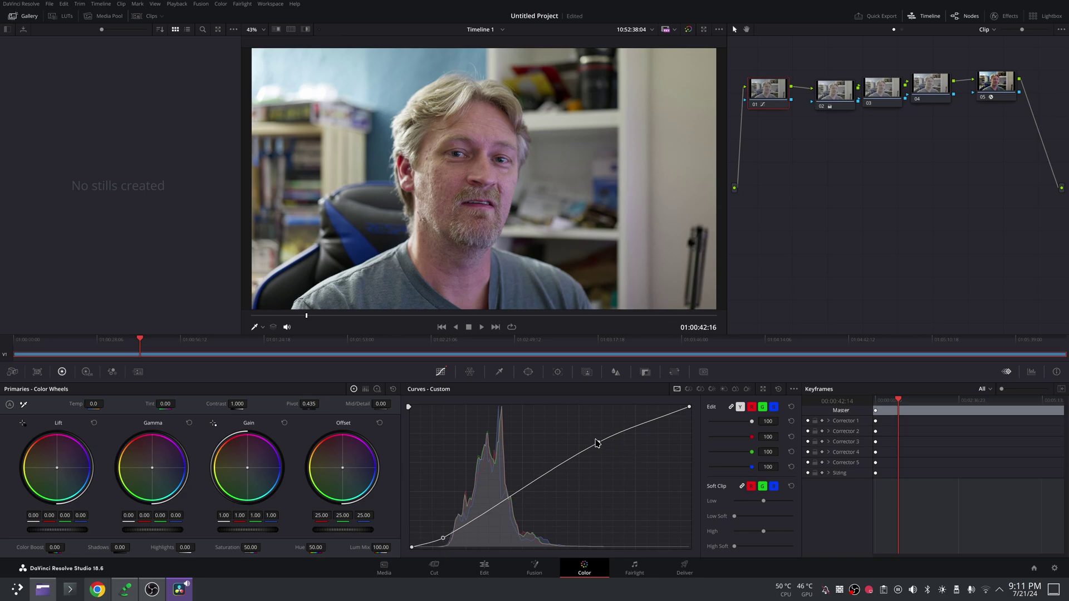
drag(599, 445, 593, 440)
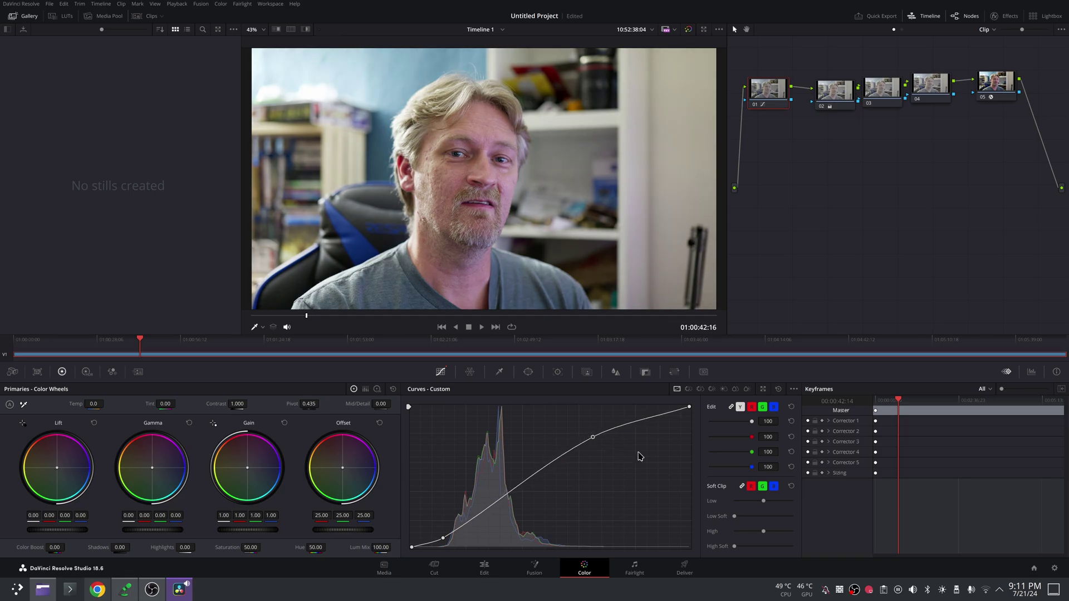
- Show the Waveform scope and lower node 01's upper curve point slightly
click(1030, 371)
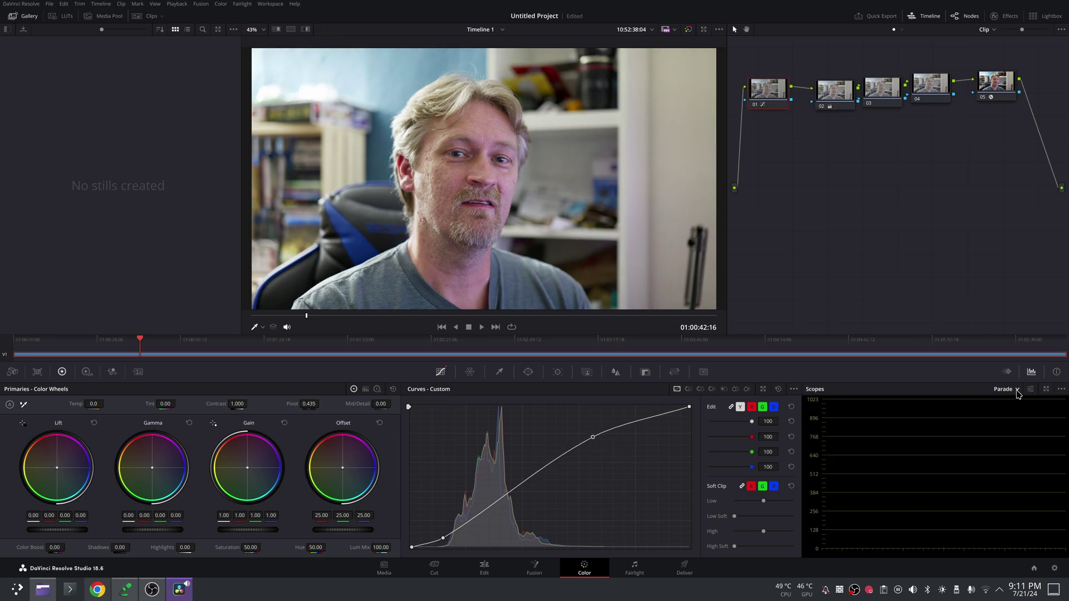
click(1016, 390)
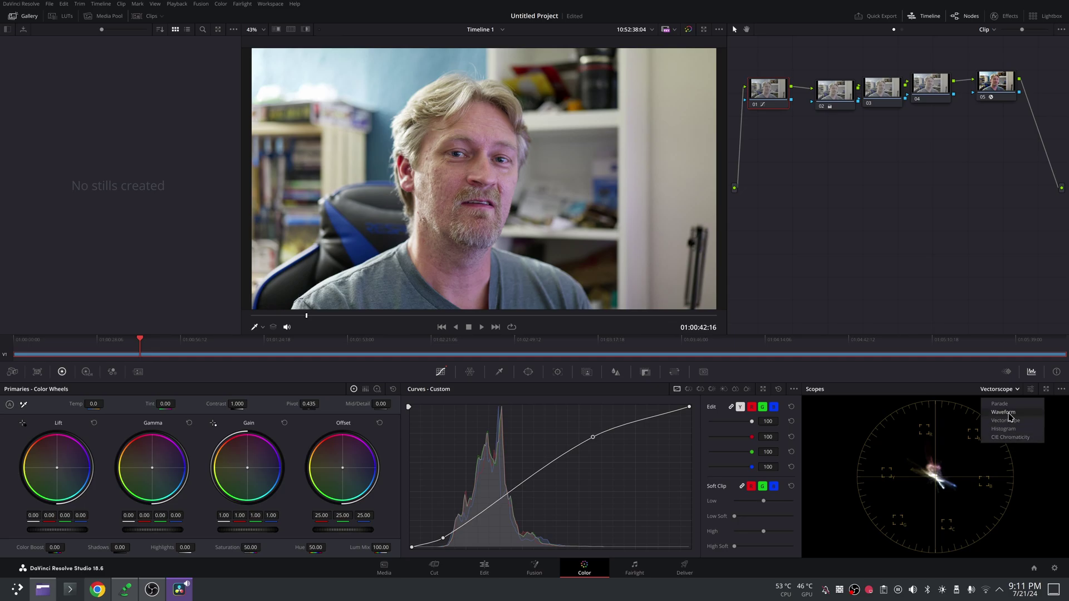
click(1005, 413)
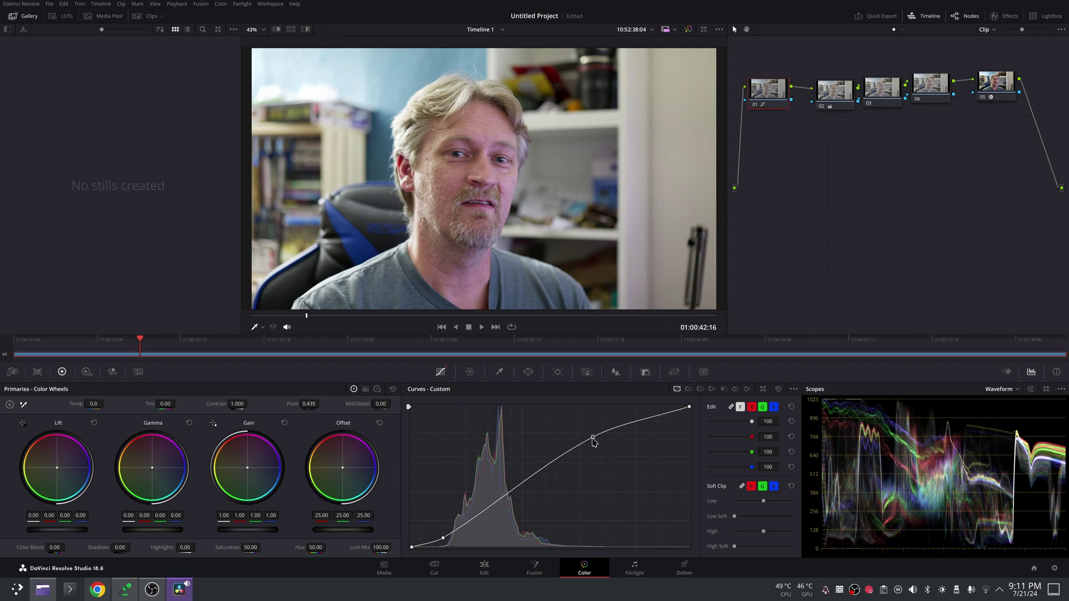
drag(594, 441, 593, 443)
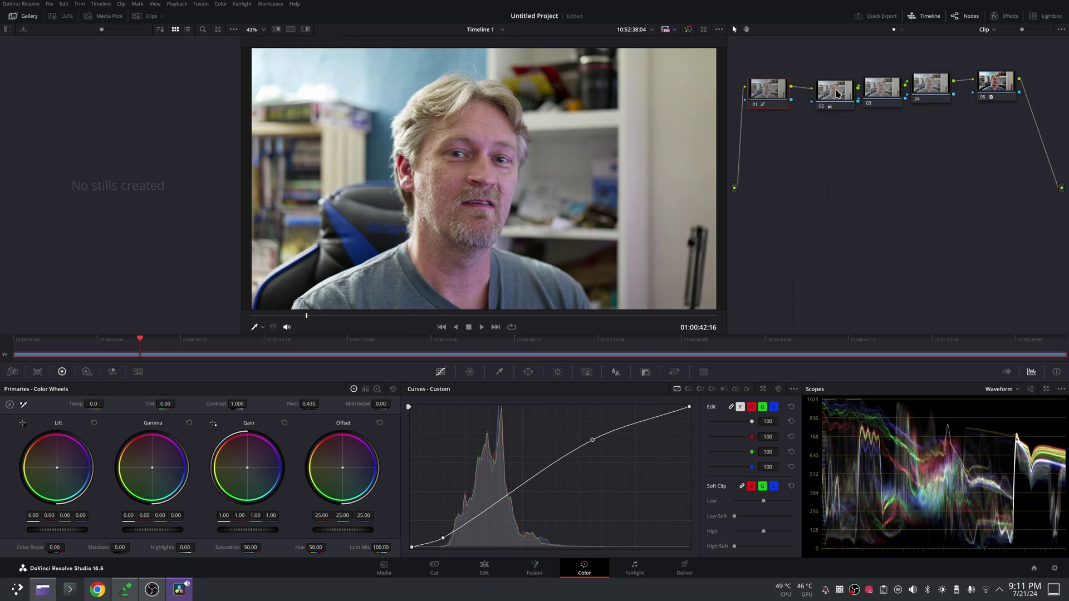
- Lower node 02's Offset to 27.15 and switch to the Edit page
click(834, 90)
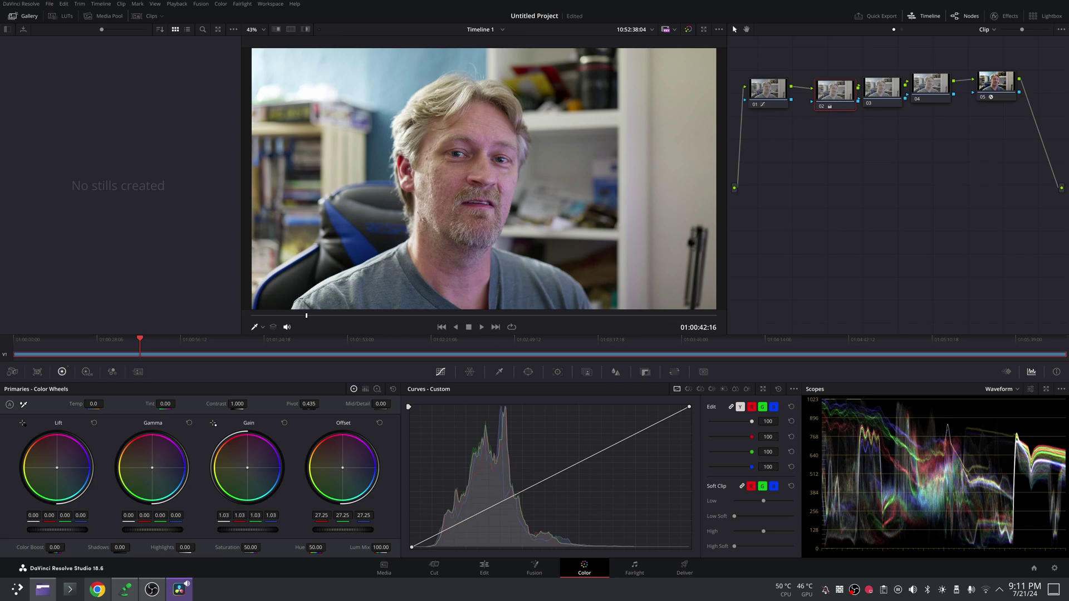
drag(315, 529, 242, 529)
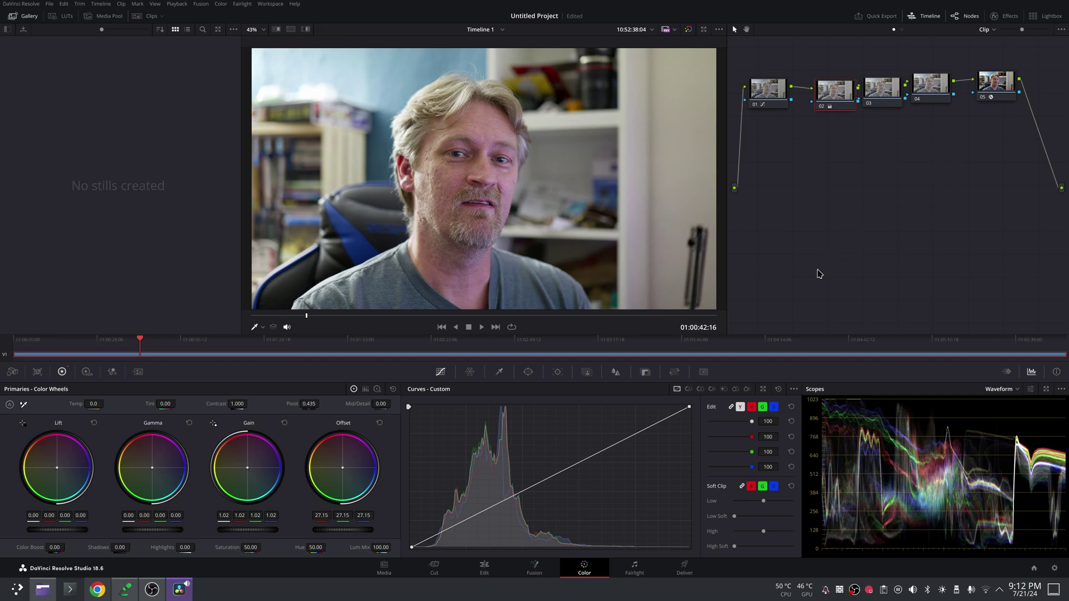
click(492, 574)
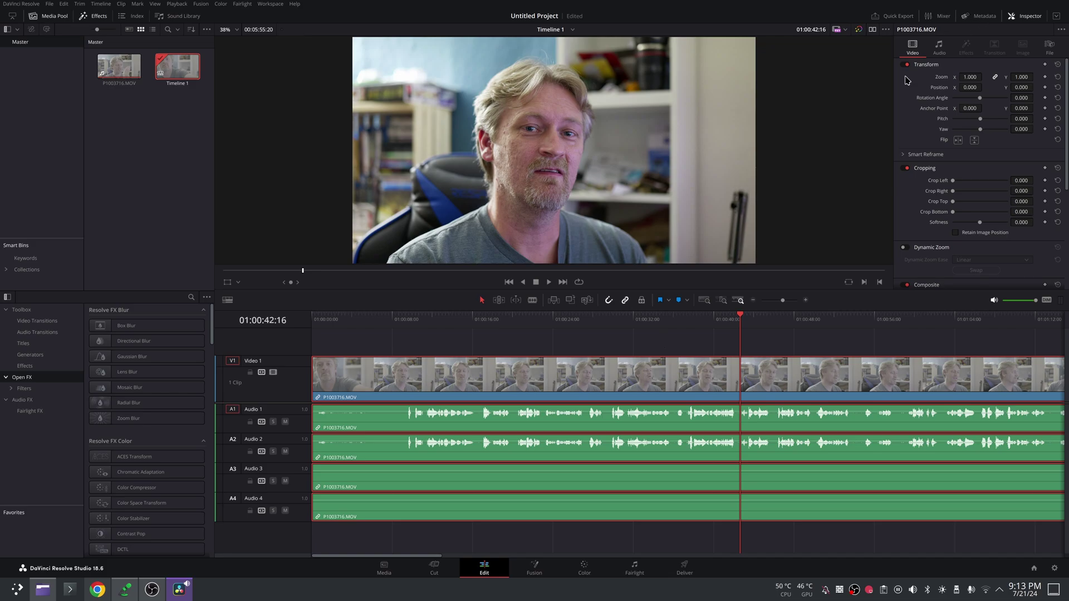
- Play back the graded P1003716.MOV clip from 01:00:31:04 on the Edit page, then scrub it
click(584, 568)
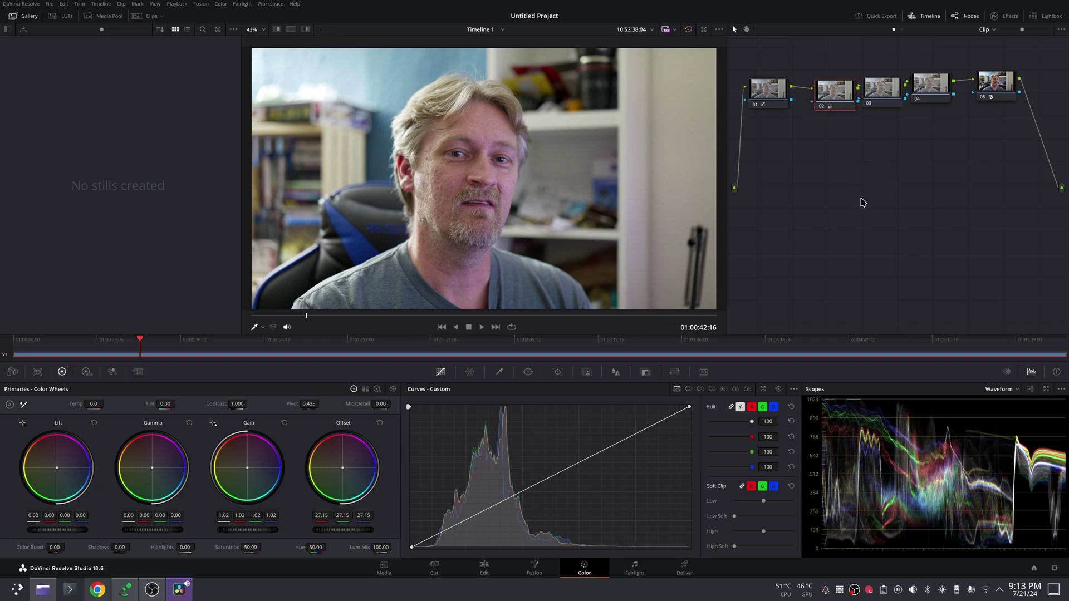
click(490, 566)
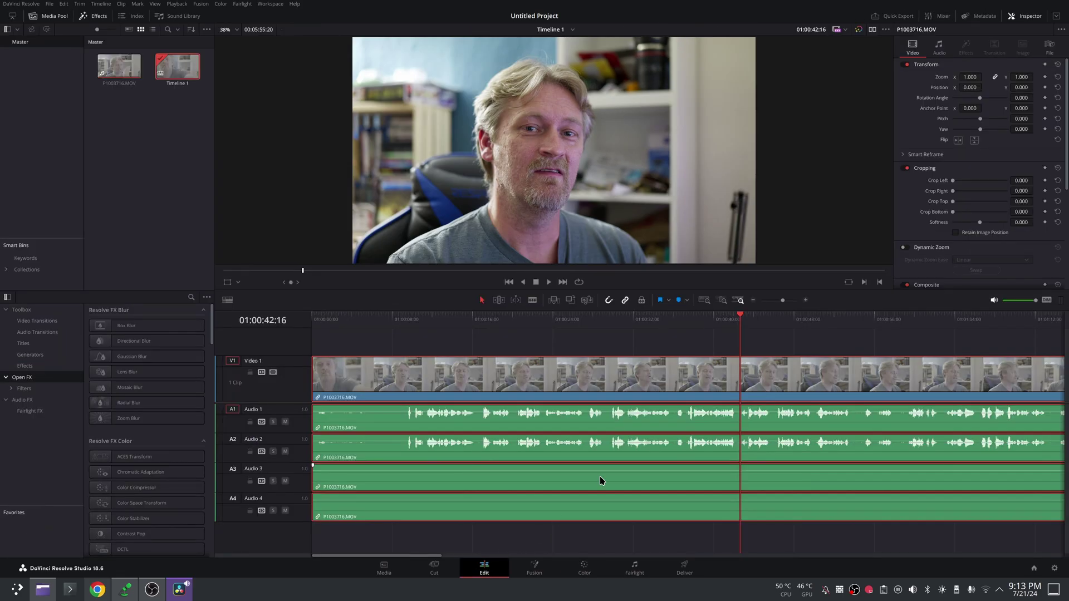
click(624, 324)
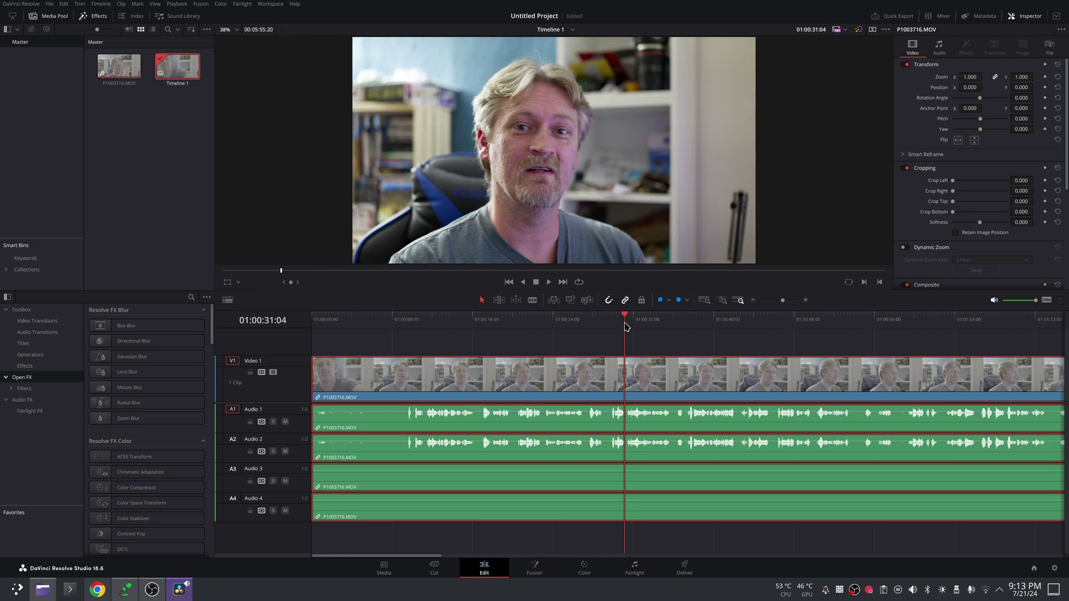
key(space)
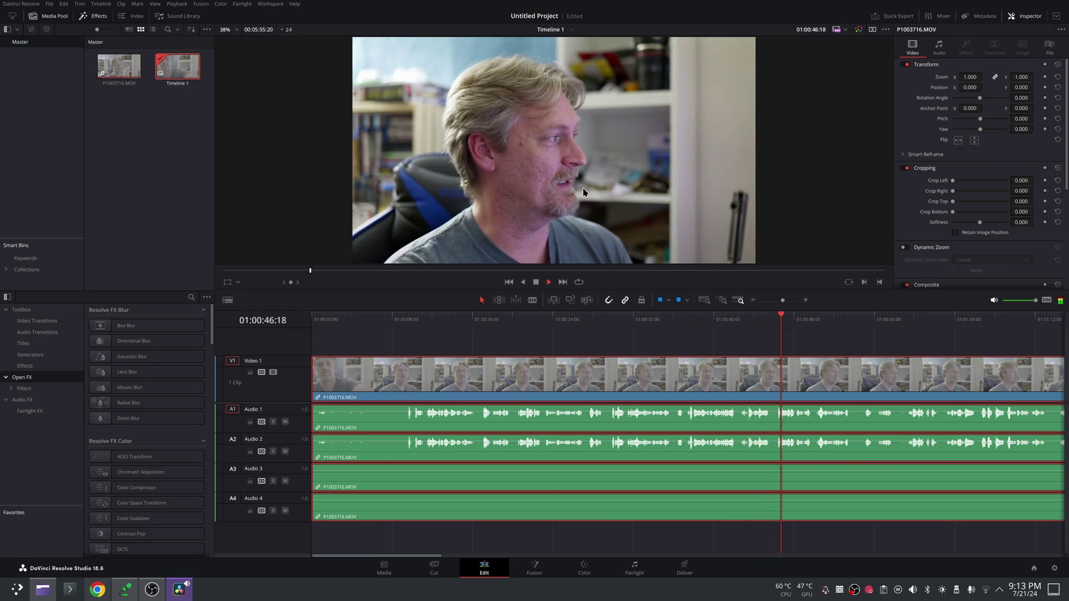
key(space)
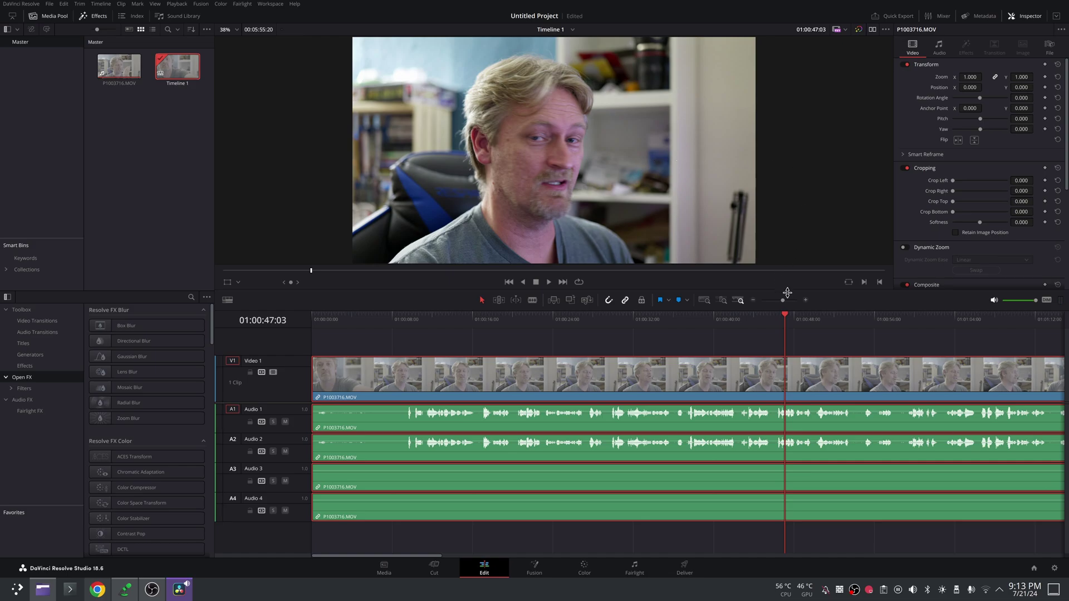
drag(784, 316, 616, 338)
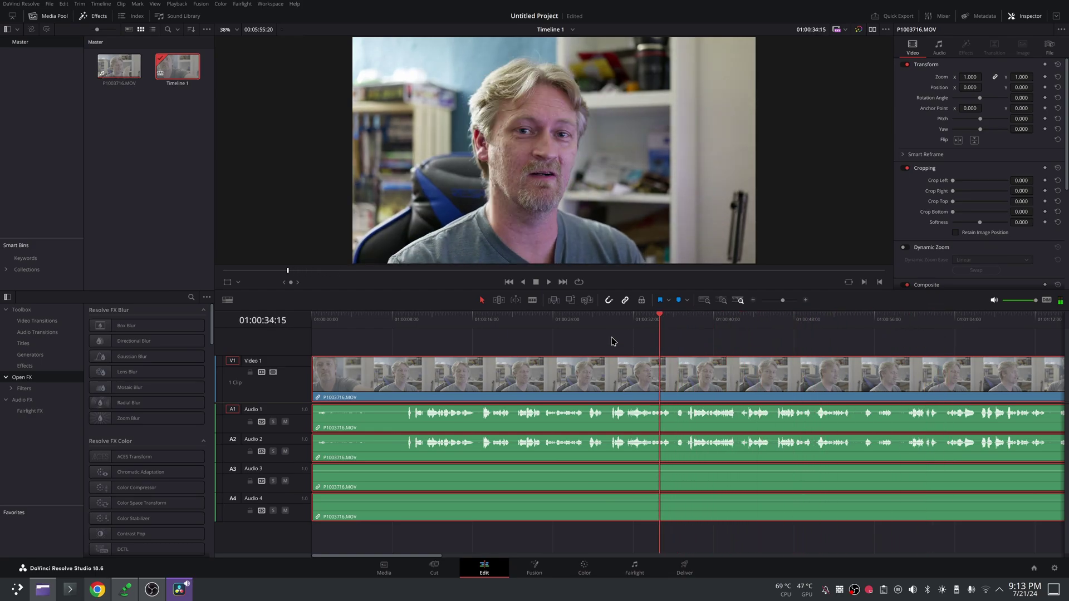